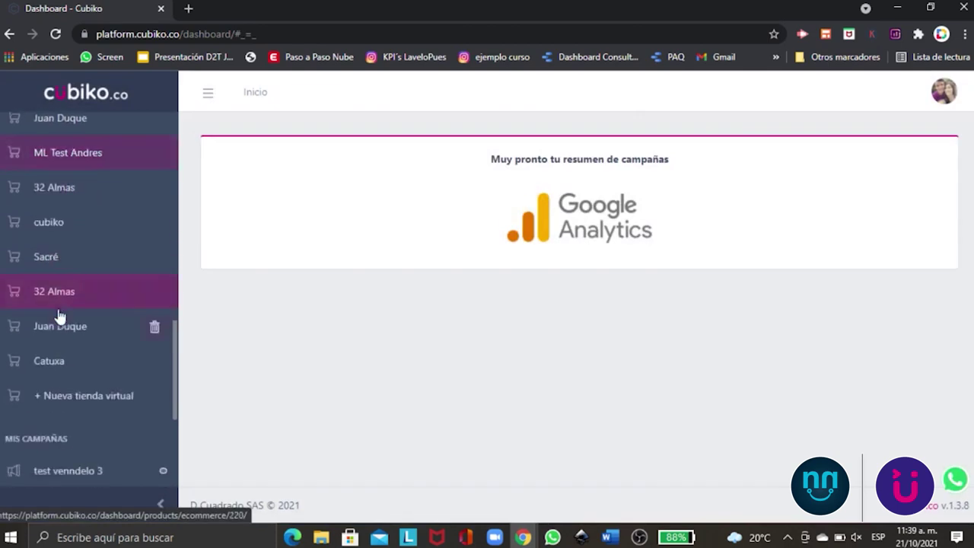
- View the platforms offered for connecting a new virtual store, close them, and open the My bike store's product list
{"action": "left_click", "coordinate": [65, 333]}
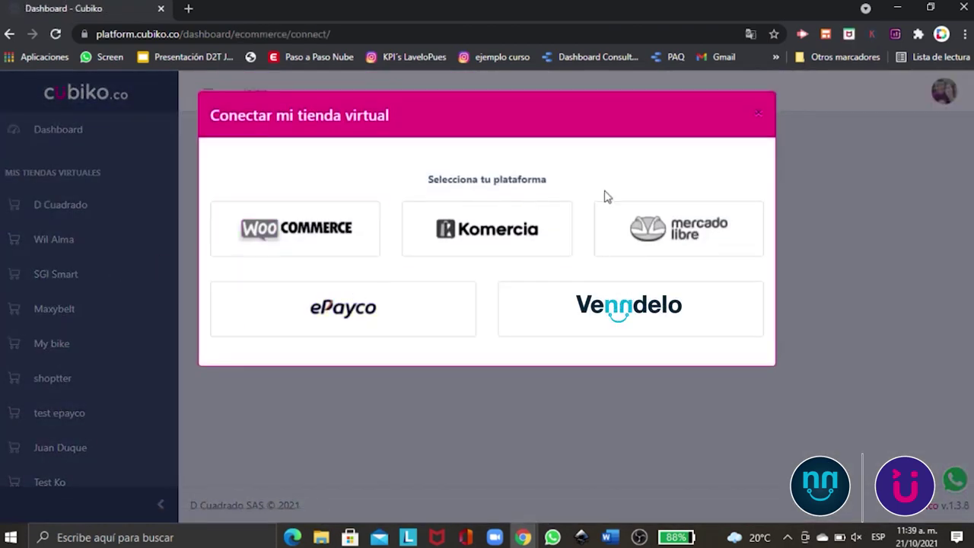
{"action": "left_click", "coordinate": [758, 115]}
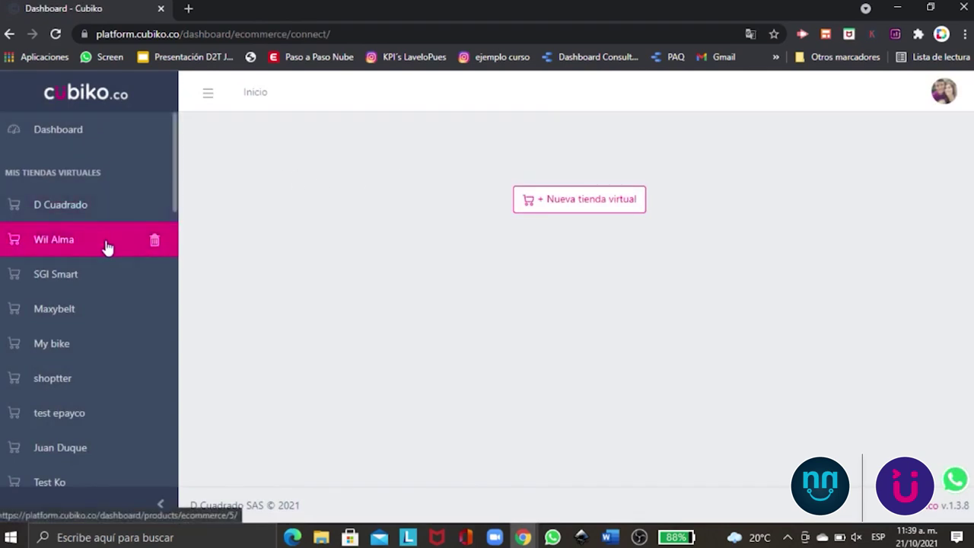
{"action": "left_click", "coordinate": [58, 347]}
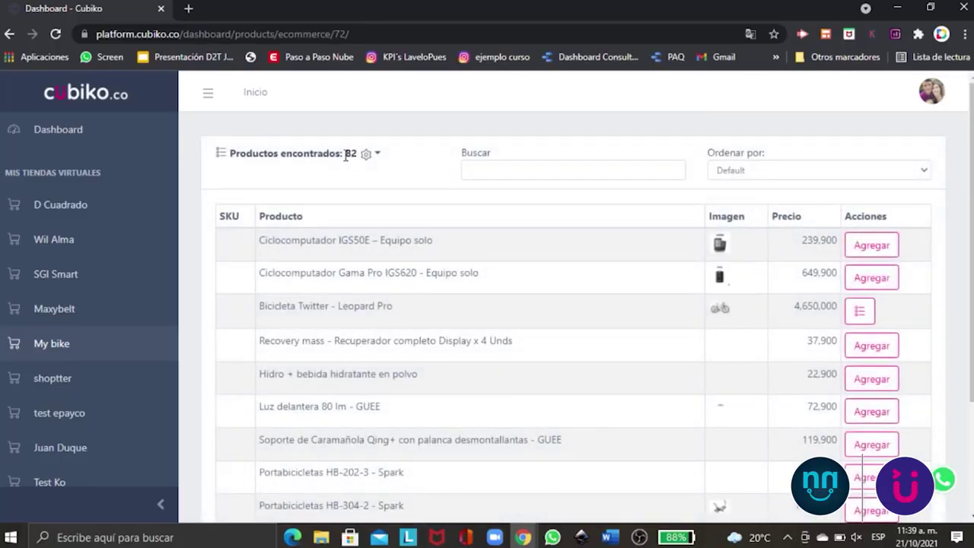
- Add Recovery mass, Hidro + bebida hidratante, Luz delantera 80 lm, Soporte de Caramañola Qing+ and Portabicicletas HB-202-3 to the products to promote
{"action": "left_click", "coordinate": [742, 172]}
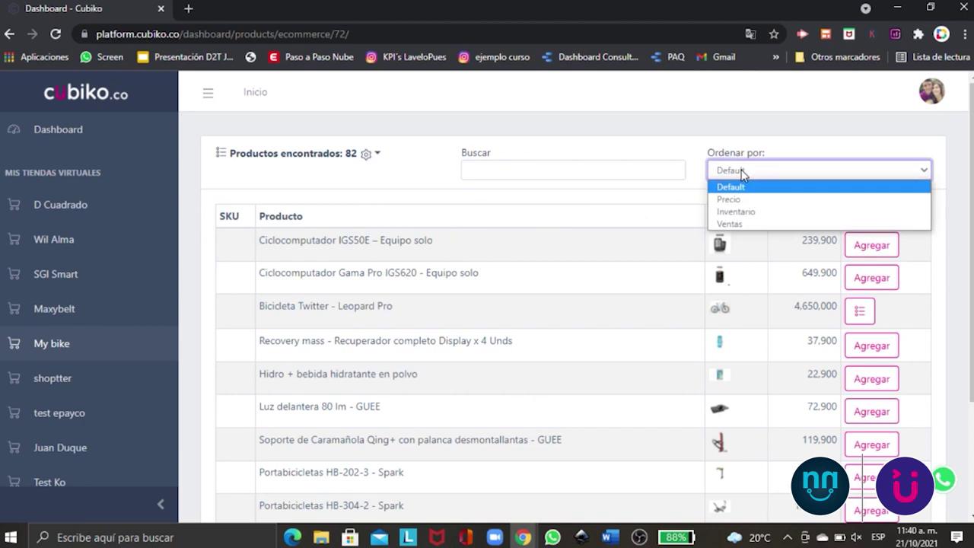
{"action": "left_click", "coordinate": [630, 195]}
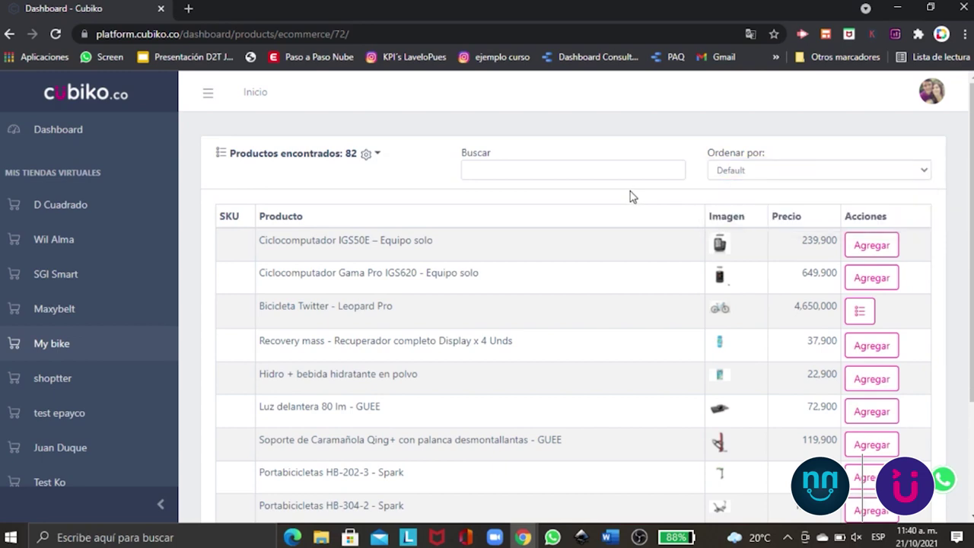
{"action": "scroll", "coordinate": [689, 263], "scroll_direction": "down", "scroll_amount": 2}
{"action": "scroll", "coordinate": [689, 262], "scroll_direction": "up", "scroll_amount": 1}
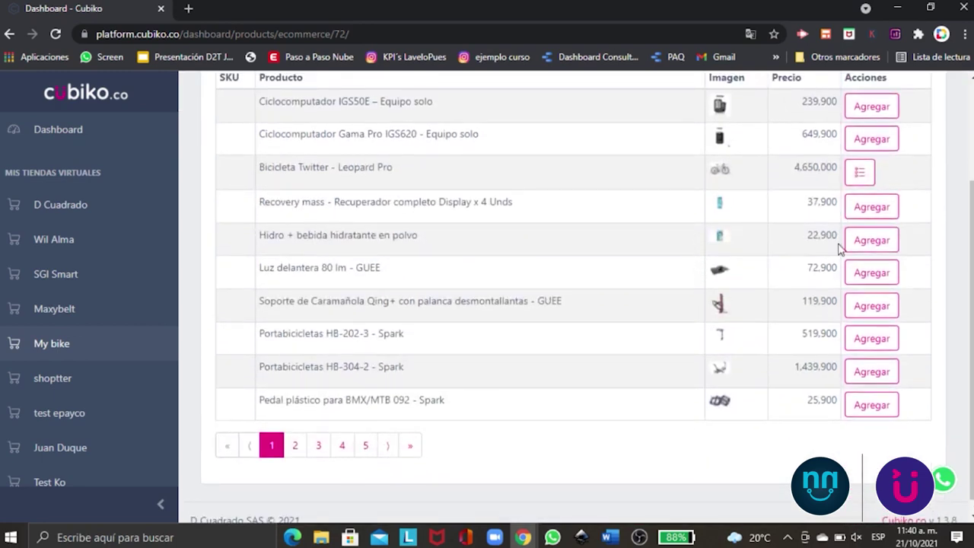
{"action": "left_click", "coordinate": [881, 213]}
{"action": "scroll", "coordinate": [858, 167], "scroll_direction": "up", "scroll_amount": 5}
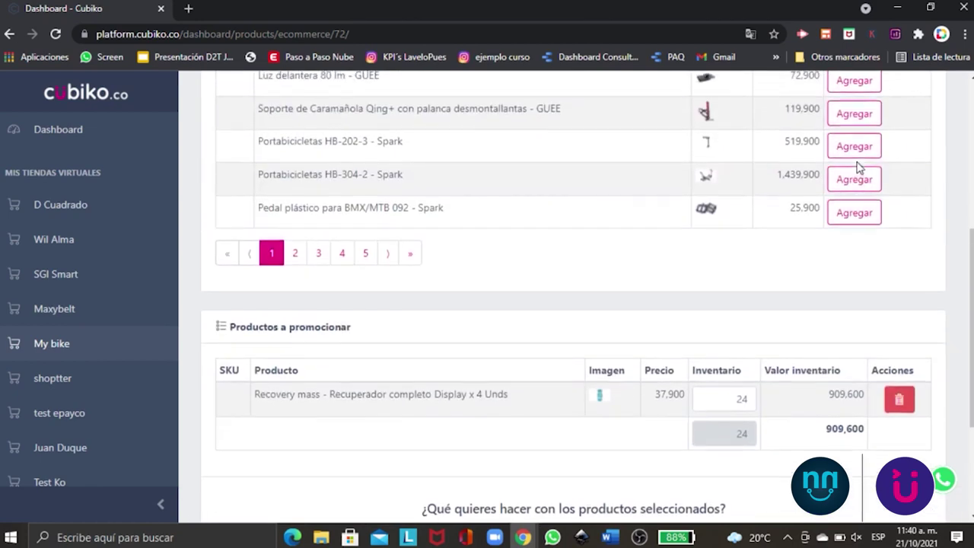
{"action": "left_click", "coordinate": [856, 198]}
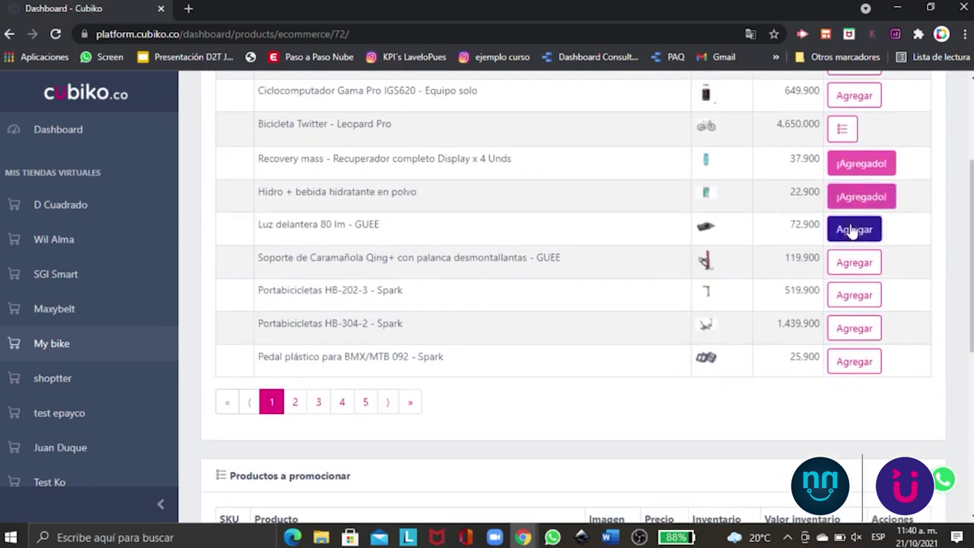
{"action": "left_click", "coordinate": [854, 229]}
{"action": "left_click", "coordinate": [852, 262]}
{"action": "left_click", "coordinate": [852, 298]}
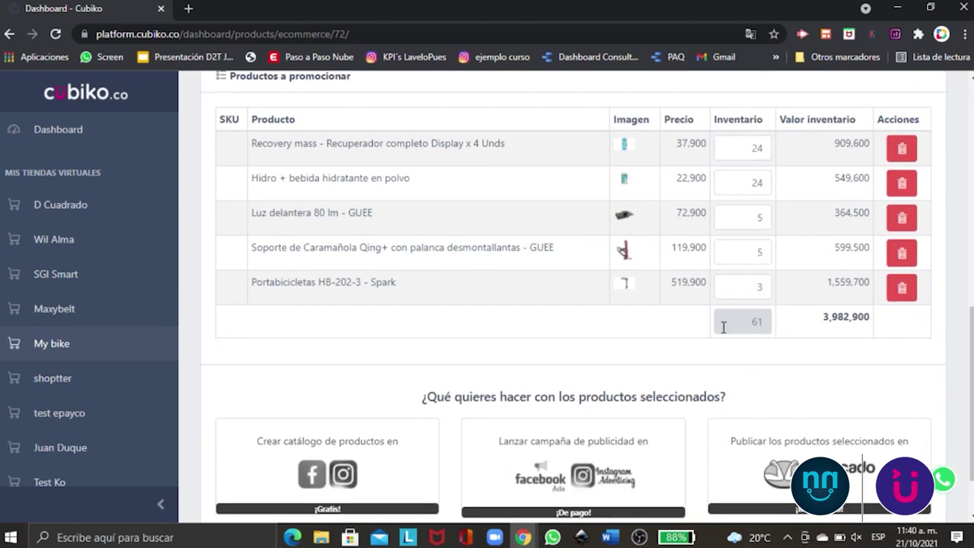
- Choose a paid Facebook and Instagram ad campaign for the selected products and send its traffic to the virtual store
{"action": "left_click", "coordinate": [749, 321]}
{"action": "double_click", "coordinate": [749, 321]}
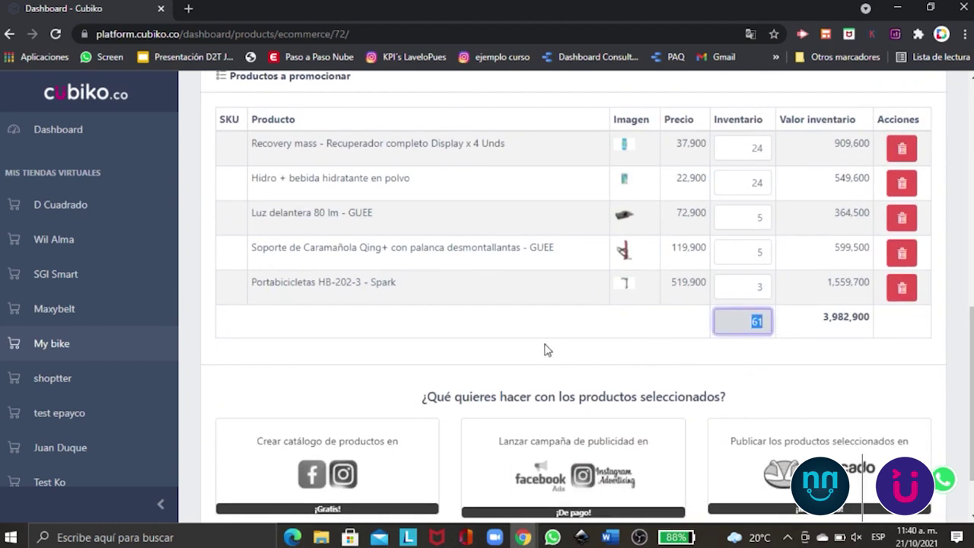
{"action": "scroll", "coordinate": [543, 348], "scroll_direction": "down", "scroll_amount": 1}
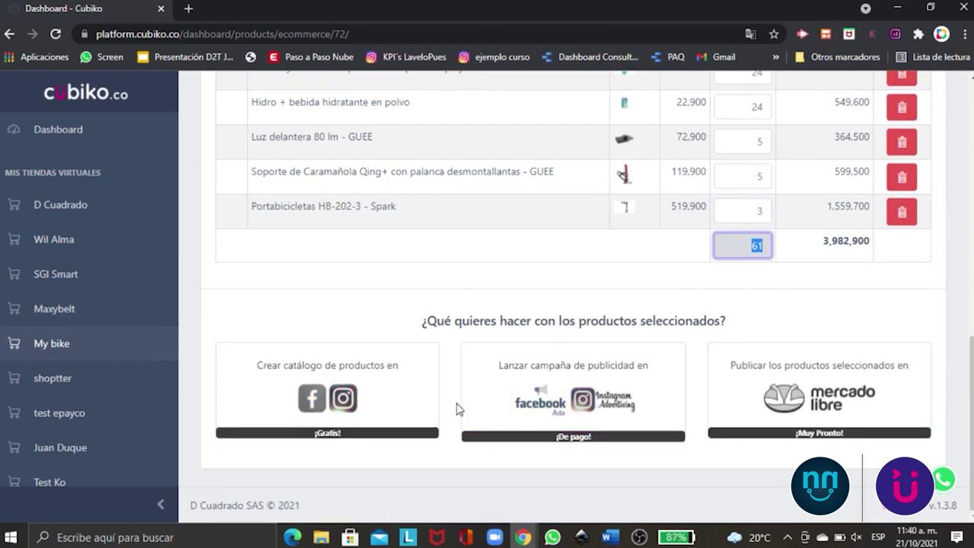
{"action": "left_click", "coordinate": [510, 411]}
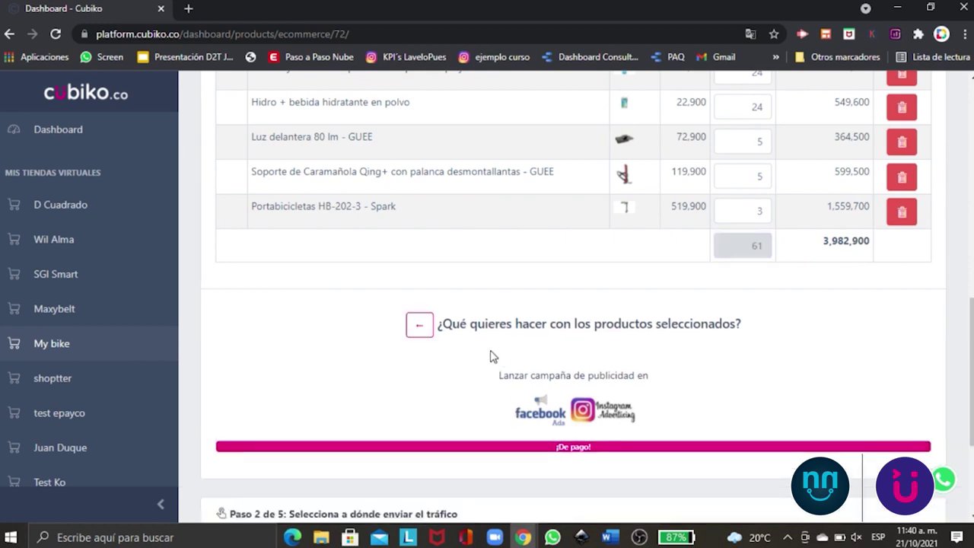
{"action": "scroll", "coordinate": [490, 356], "scroll_direction": "down", "scroll_amount": 3}
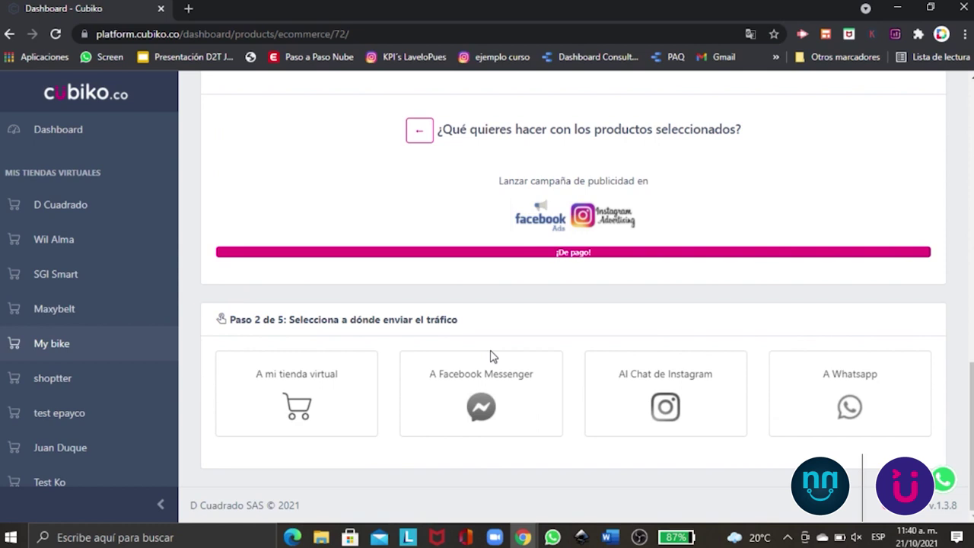
{"action": "left_click", "coordinate": [321, 382]}
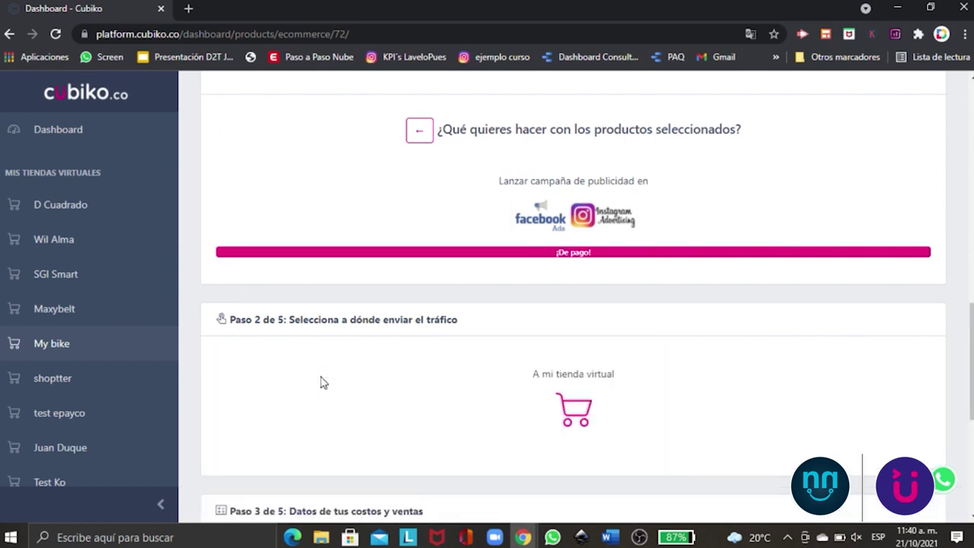
- Set the campaign's sales goal to 50% and the product purchase or manufacturing cost to 55%
{"action": "scroll", "coordinate": [323, 320], "scroll_direction": "down", "scroll_amount": 4}
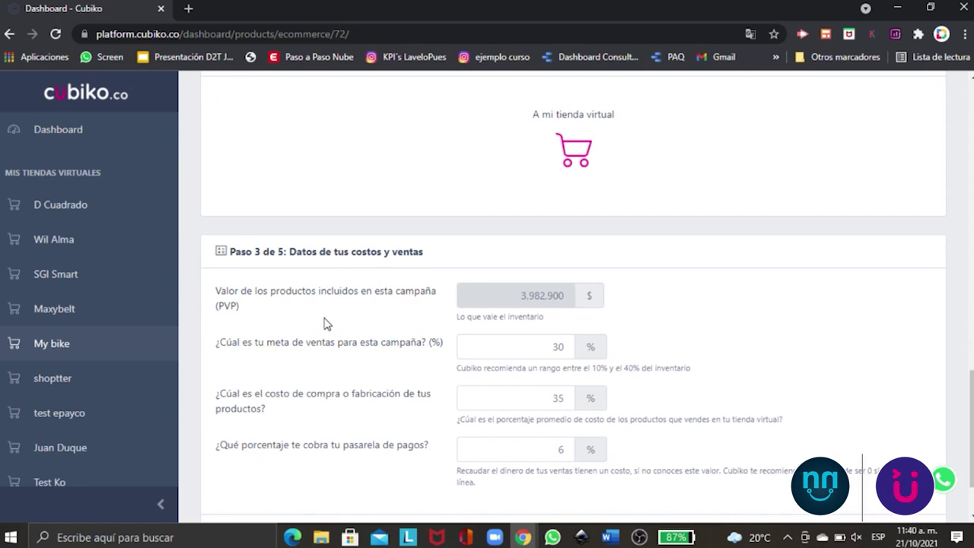
{"action": "left_click", "coordinate": [568, 347]}
{"action": "key", "text": "BackSpace"}
{"action": "key", "text": "BackSpace"}
{"action": "type", "text": "50"}
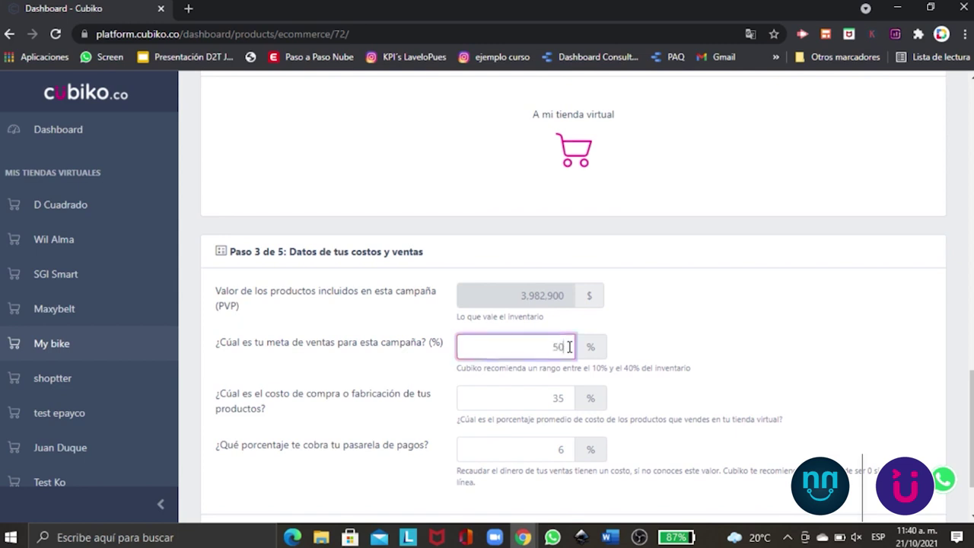
{"action": "left_click", "coordinate": [565, 400]}
{"action": "key", "text": "BackSpace"}
{"action": "key", "text": "BackSpace"}
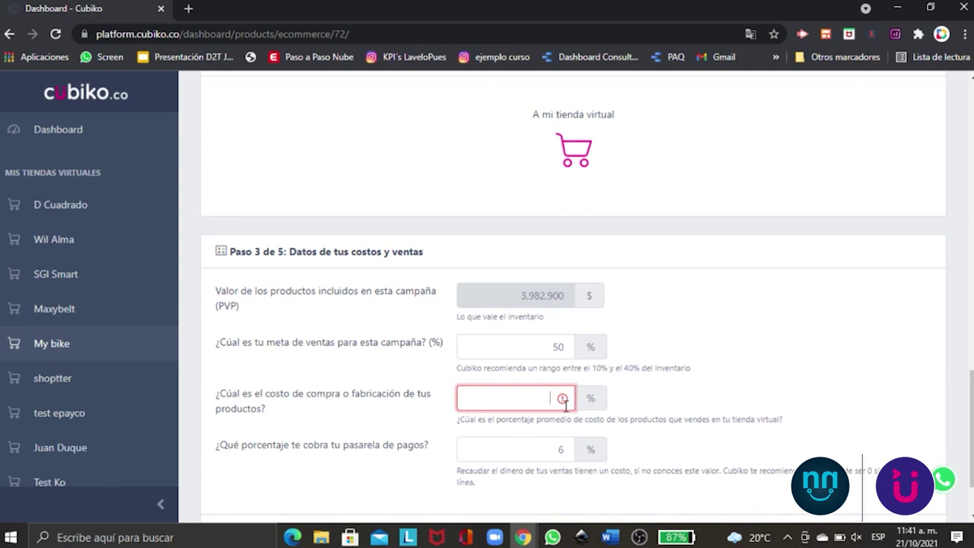
{"action": "type", "text": "55"}
- Set the payment gateway fee to 3% and continue to the ad spend configuration
{"action": "left_click", "coordinate": [568, 449]}
{"action": "key", "text": "BackSpace"}
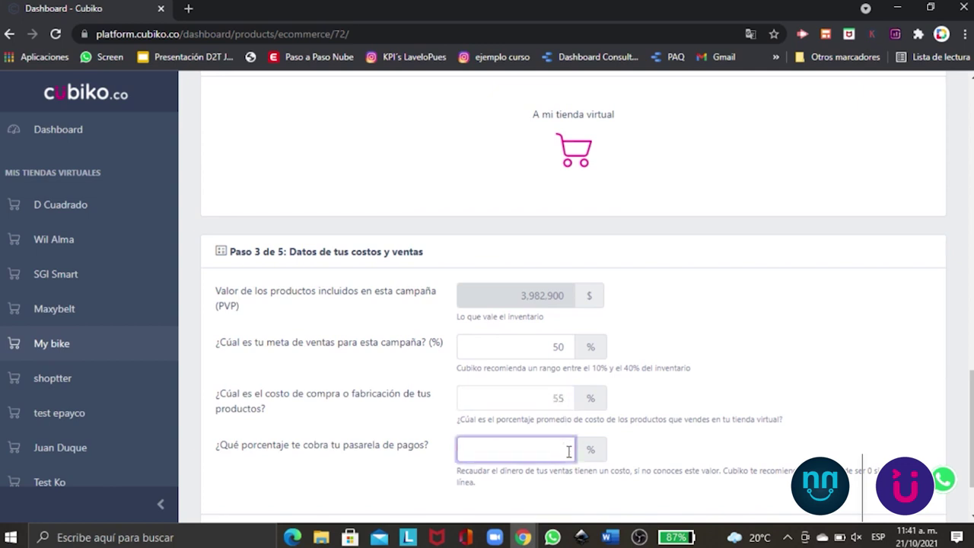
{"action": "type", "text": "3"}
{"action": "scroll", "coordinate": [569, 453], "scroll_direction": "down", "scroll_amount": 2}
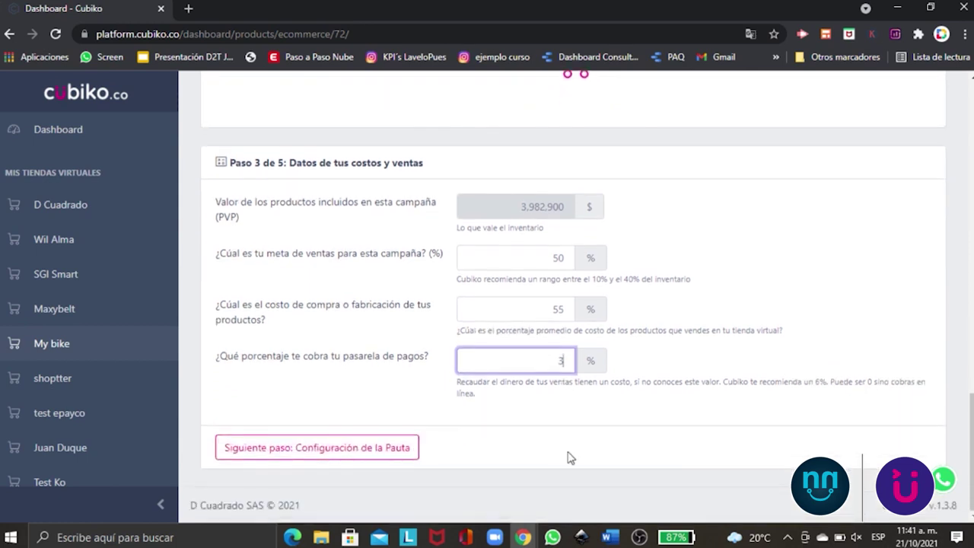
{"action": "left_click", "coordinate": [370, 447]}
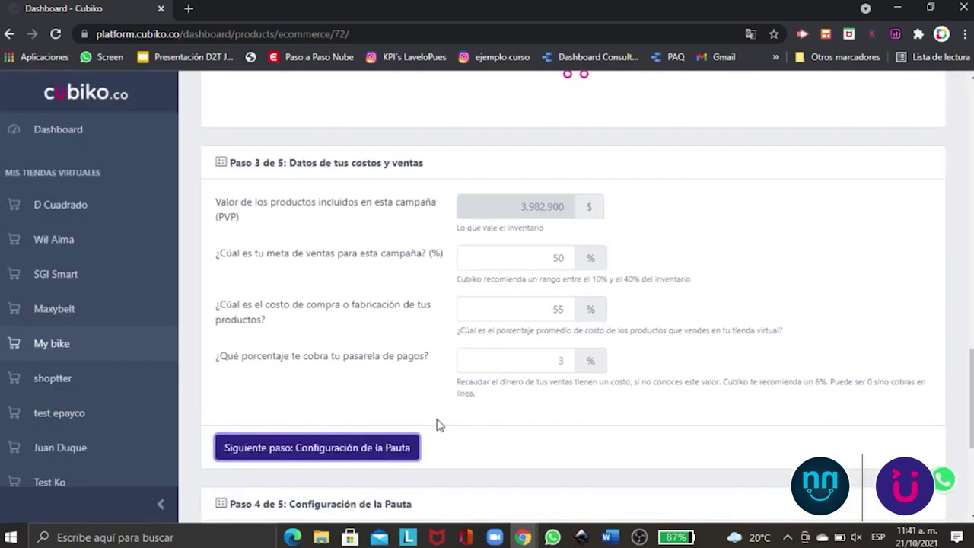
- Check the store's average transaction value and set its sales closing rate to 1%
{"action": "scroll", "coordinate": [438, 424], "scroll_direction": "down", "scroll_amount": 3}
{"action": "left_click_drag", "start_coordinate": [508, 410], "coordinate": [565, 411]}
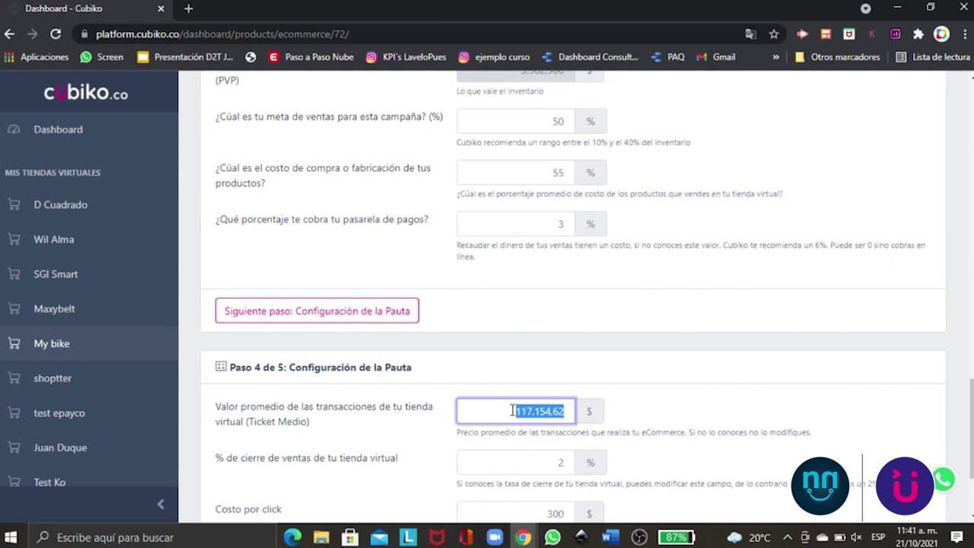
{"action": "left_click", "coordinate": [512, 410]}
{"action": "scroll", "coordinate": [512, 411], "scroll_direction": "down", "scroll_amount": 1}
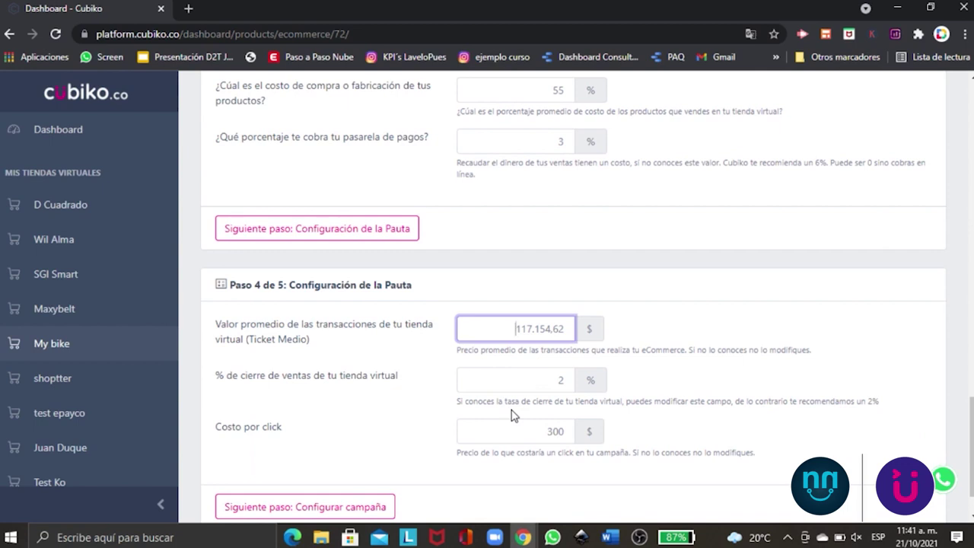
{"action": "left_click", "coordinate": [566, 381]}
{"action": "key", "text": "BackSpace"}
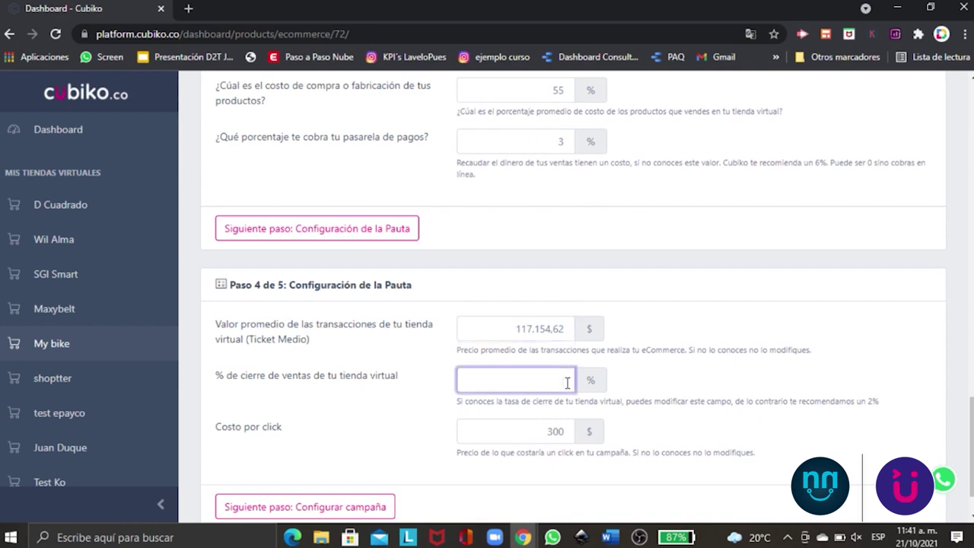
{"action": "type", "text": "1"}
- Set the cost per click to 140 and continue to the campaign configuration
{"action": "left_click", "coordinate": [563, 433]}
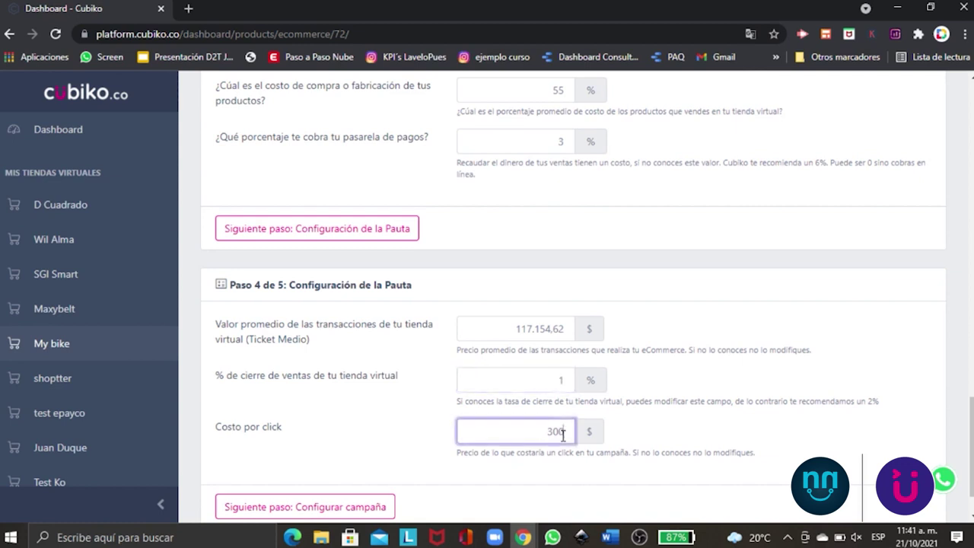
{"action": "key", "text": "BackSpace"}
{"action": "key", "text": "BackSpace"}
{"action": "key", "text": "BackSpace"}
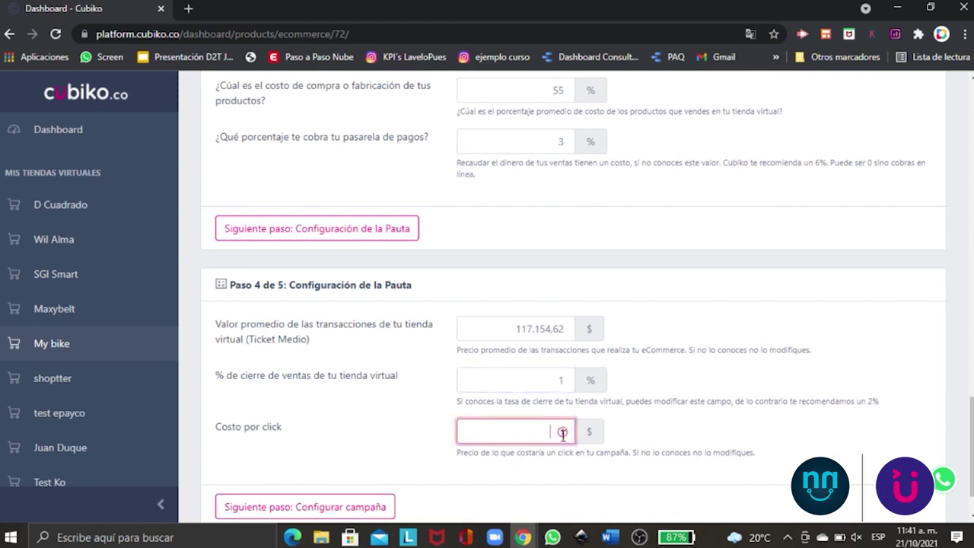
{"action": "type", "text": "140"}
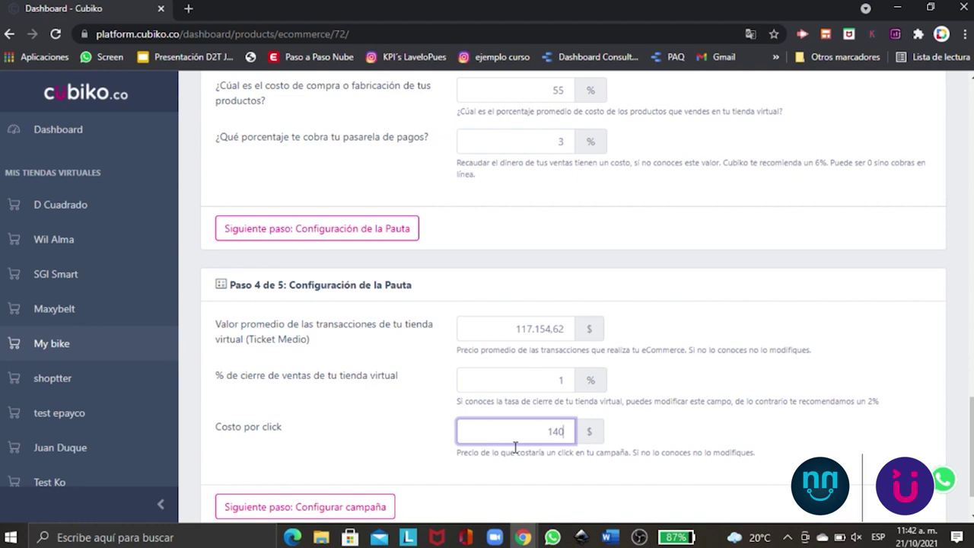
{"action": "left_click", "coordinate": [348, 510]}
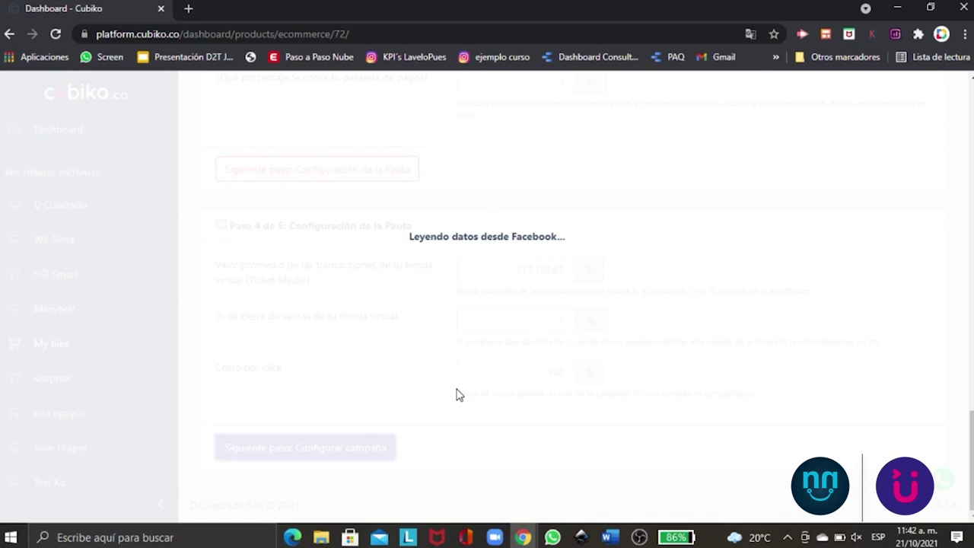
- Review the campaign summary in COP, examining the required traffic, cost per click, estimated campaign cost and gross margin percentage
{"action": "scroll", "coordinate": [459, 394], "scroll_direction": "down", "scroll_amount": 4}
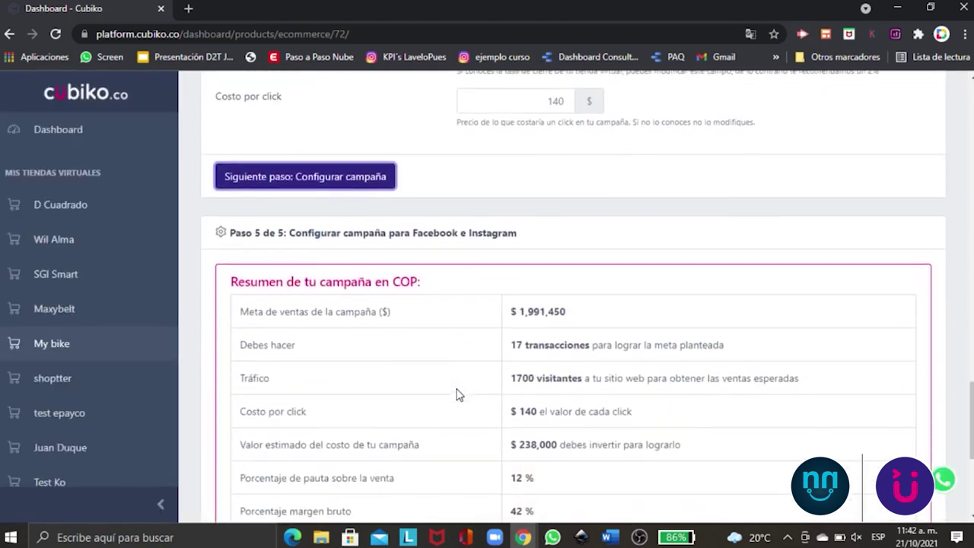
{"action": "scroll", "coordinate": [459, 394], "scroll_direction": "down", "scroll_amount": 1}
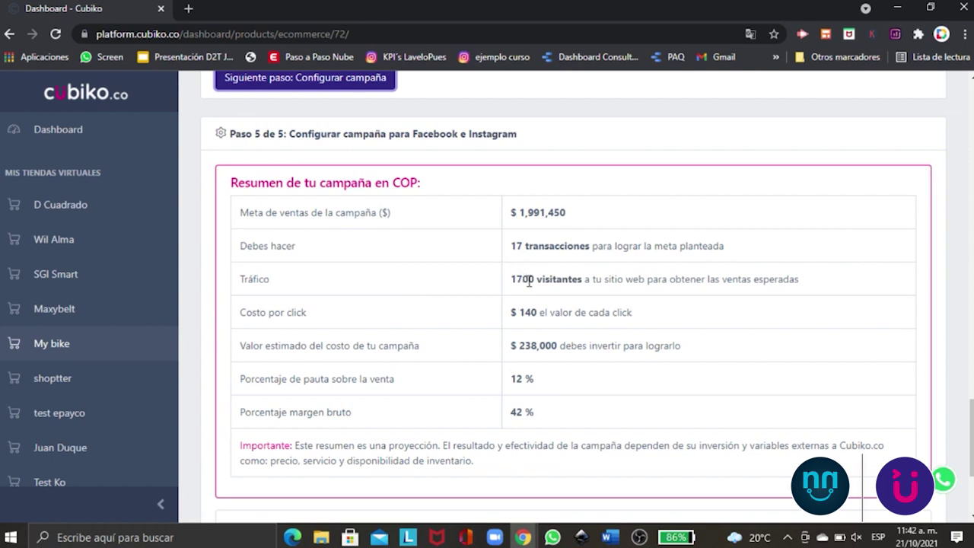
{"action": "left_click_drag", "start_coordinate": [535, 278], "coordinate": [504, 282]}
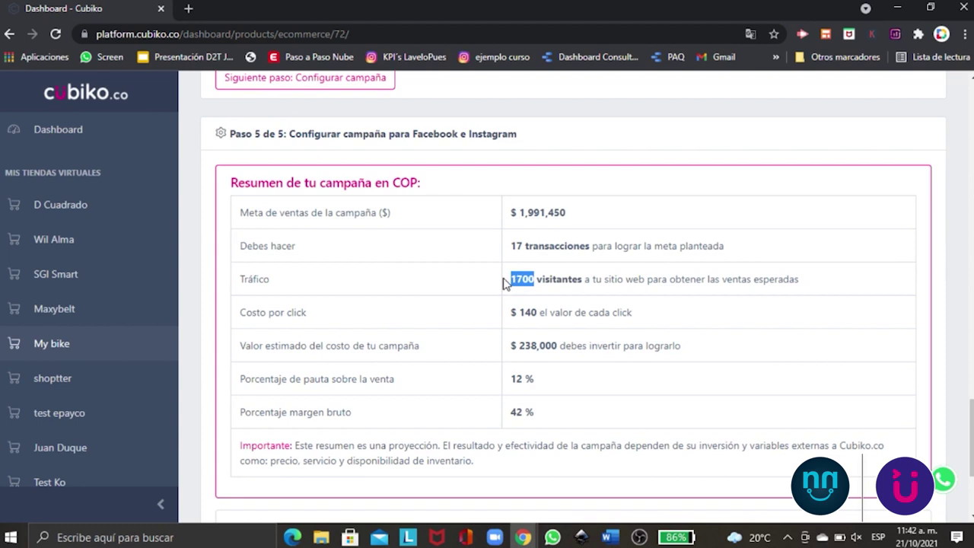
{"action": "left_click_drag", "start_coordinate": [538, 312], "coordinate": [512, 312]}
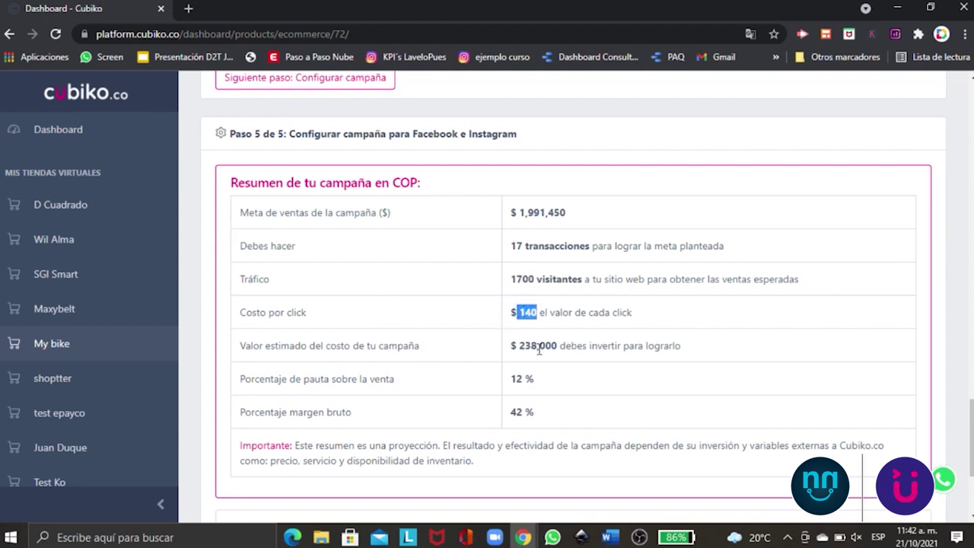
{"action": "left_click_drag", "start_coordinate": [539, 347], "coordinate": [517, 347]}
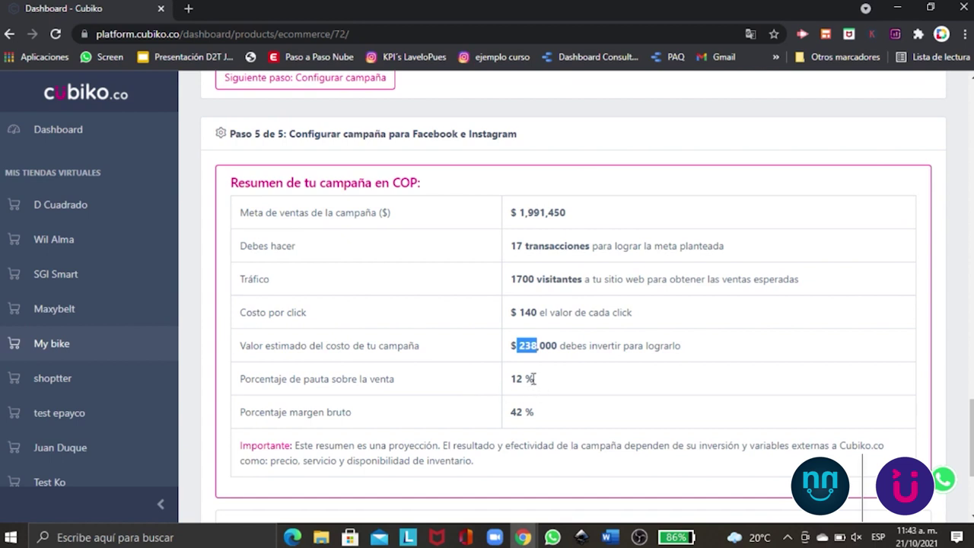
{"action": "left_click_drag", "start_coordinate": [536, 420], "coordinate": [508, 418]}
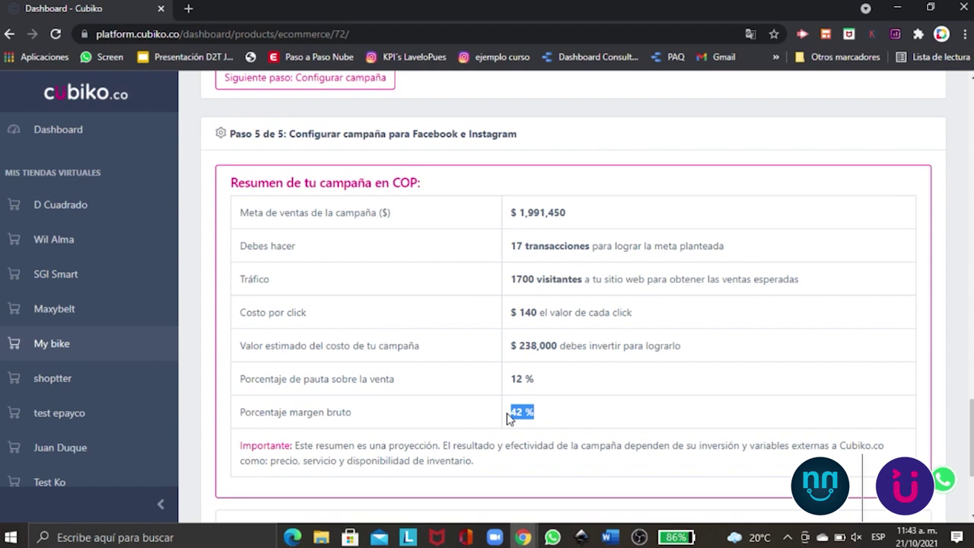
{"action": "scroll", "coordinate": [508, 418], "scroll_direction": "up", "scroll_amount": 2}
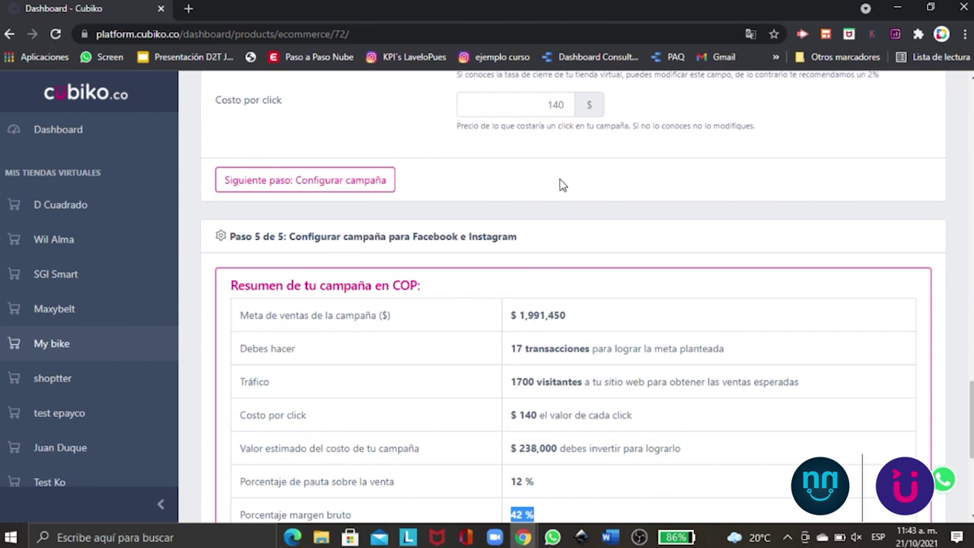
{"action": "scroll", "coordinate": [559, 179], "scroll_direction": "up", "scroll_amount": 1}
{"action": "scroll", "coordinate": [558, 169], "scroll_direction": "up", "scroll_amount": 1}
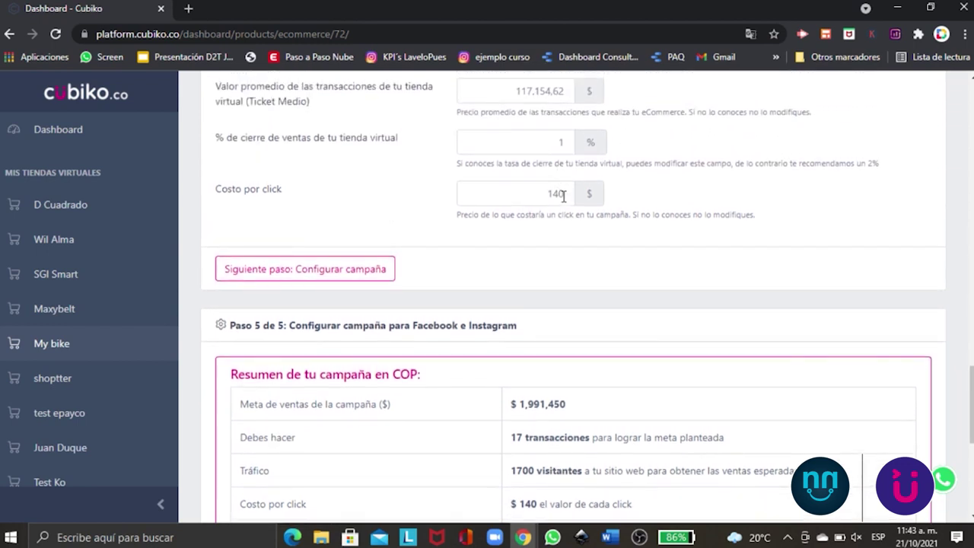
- Set the cost per click to 120 and continue to the campaign configuration again
{"action": "left_click", "coordinate": [563, 193]}
{"action": "key", "text": "BackSpace"}
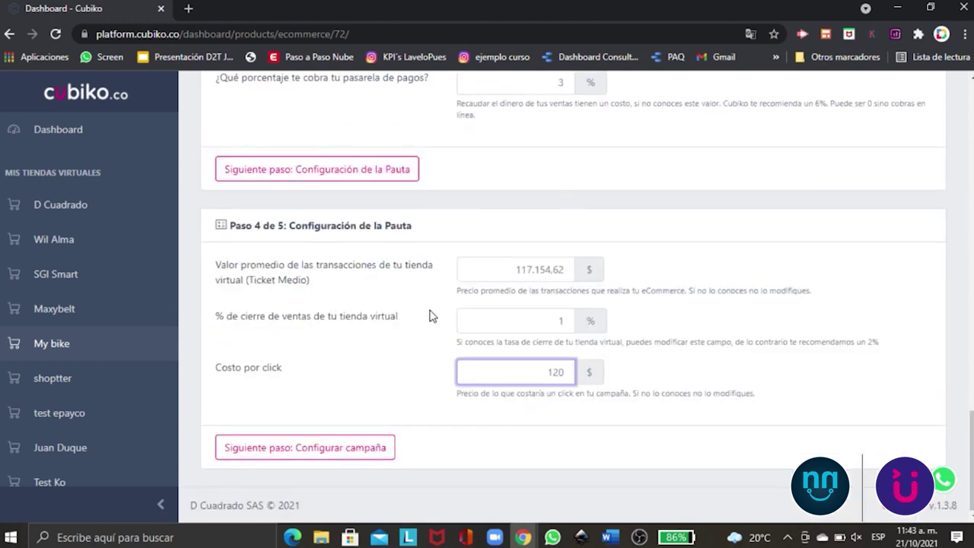
{"action": "left_click", "coordinate": [362, 443]}
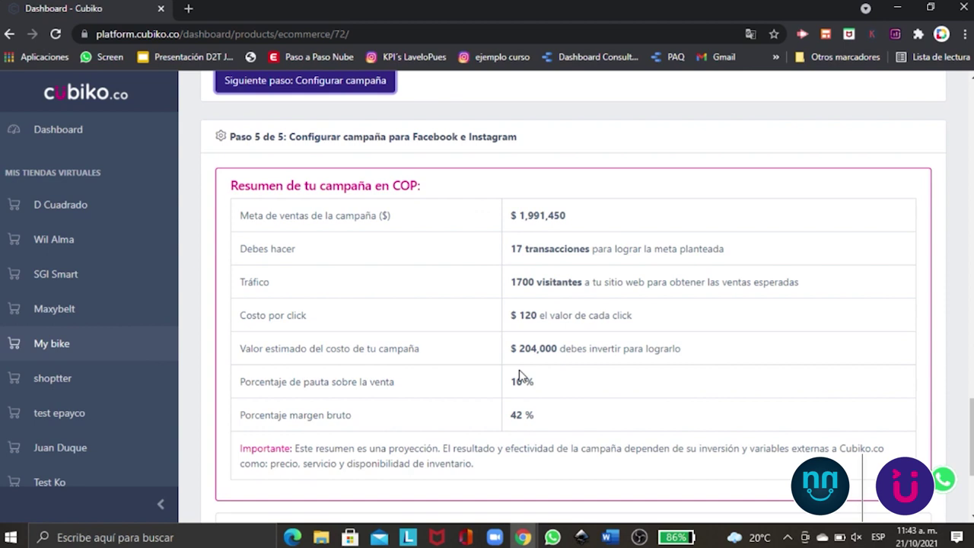
- Review the recalculated campaign summary and choose Cubiko.co - COP as the ad account
{"action": "scroll", "coordinate": [520, 402], "scroll_direction": "down", "scroll_amount": 1}
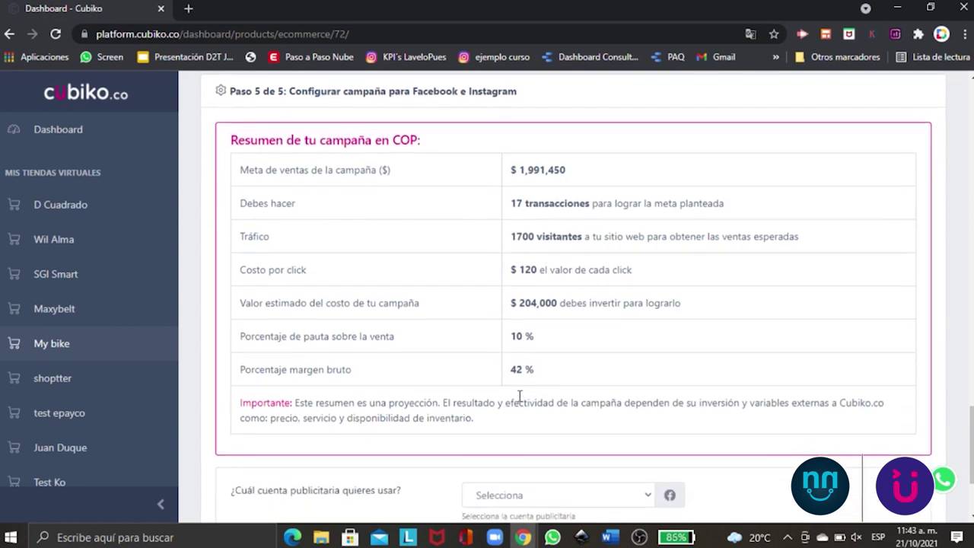
{"action": "scroll", "coordinate": [520, 396], "scroll_direction": "down", "scroll_amount": 1}
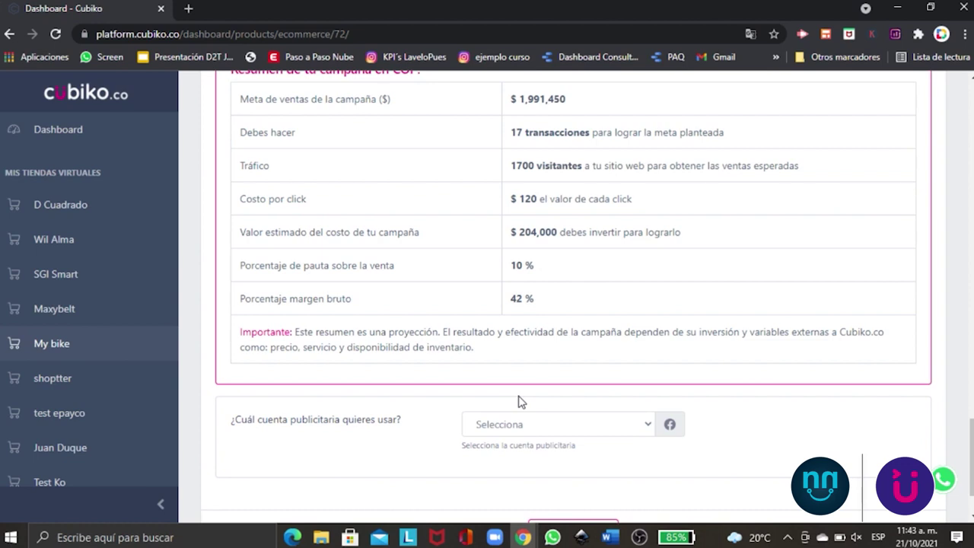
{"action": "left_click", "coordinate": [648, 425]}
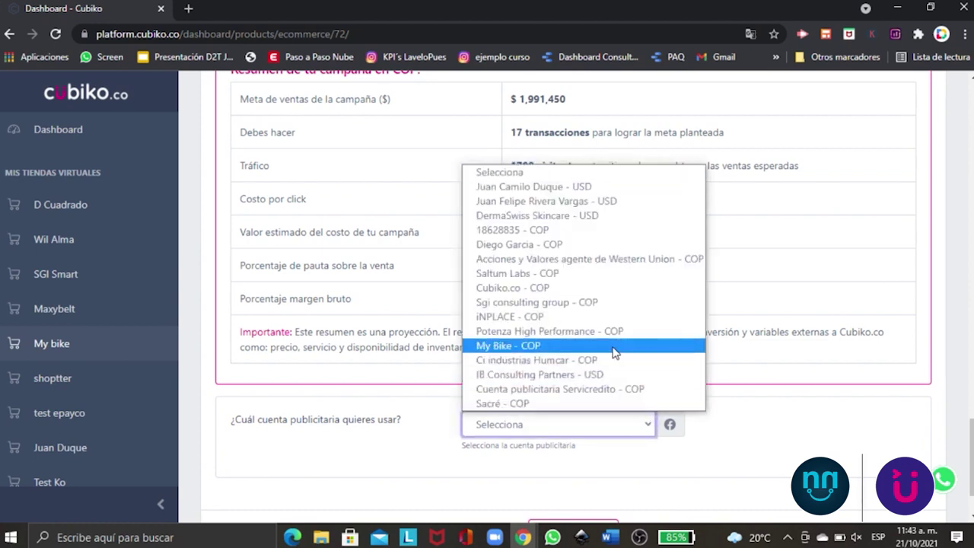
{"action": "left_click", "coordinate": [553, 290]}
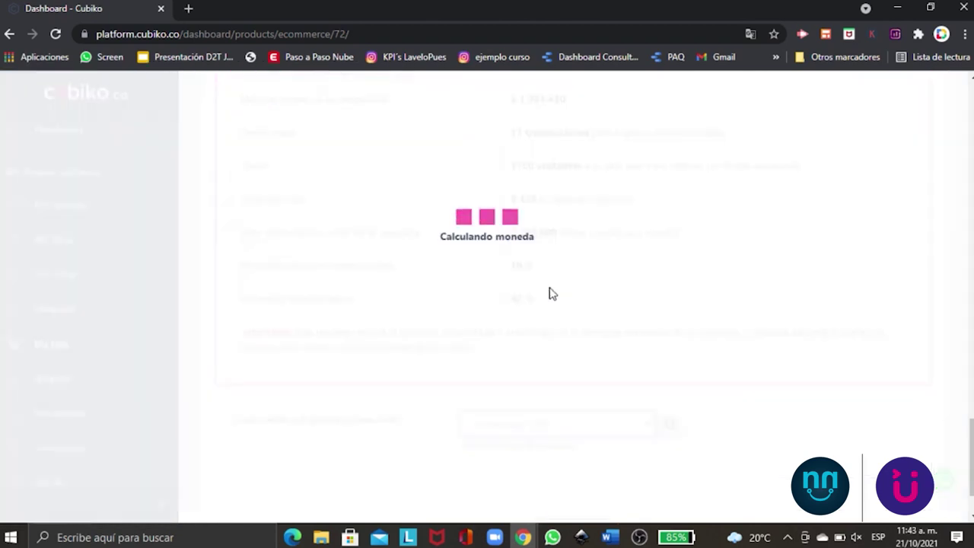
- Select the Cubiko fan page and the cubiko.co Instagram account, leaving the audience set to no existing one
{"action": "scroll", "coordinate": [552, 293], "scroll_direction": "down", "scroll_amount": 3}
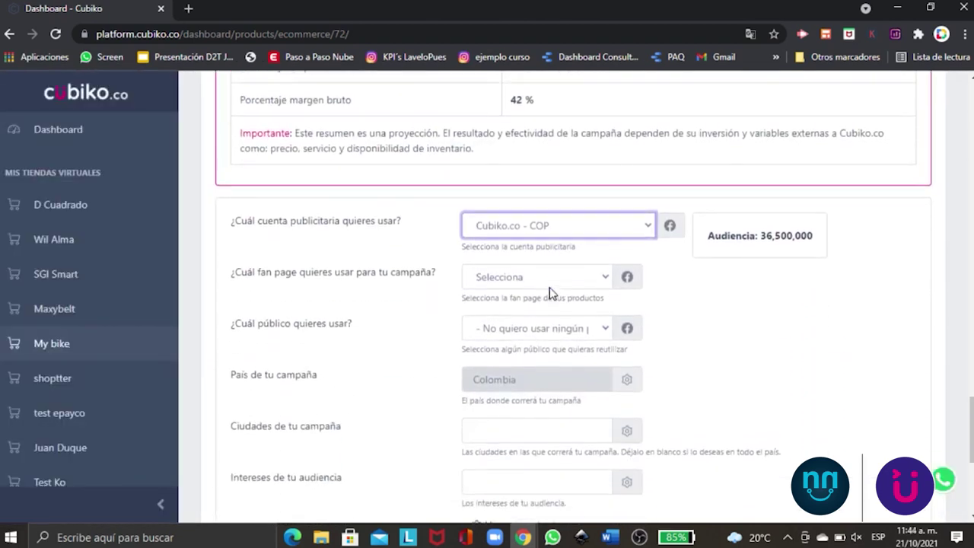
{"action": "left_click", "coordinate": [523, 269]}
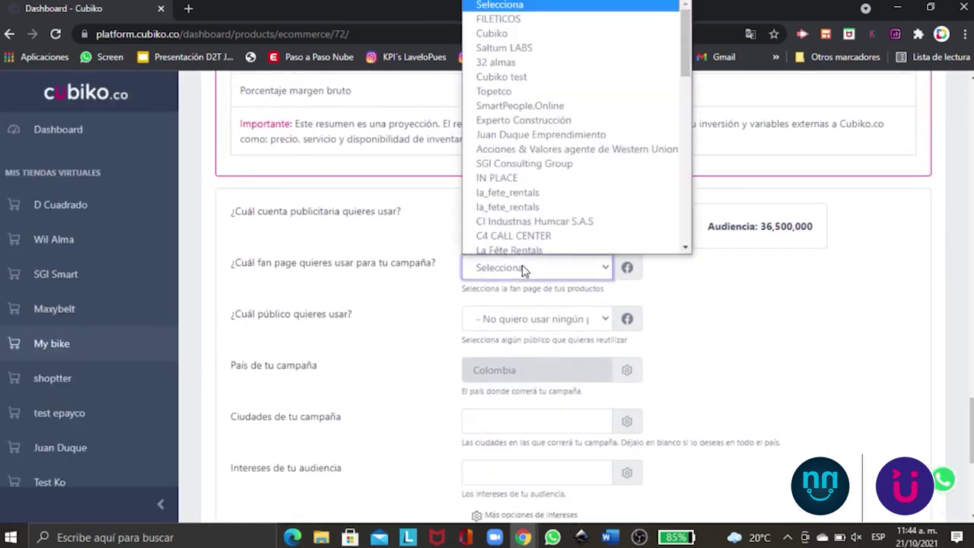
{"action": "left_click", "coordinate": [514, 31]}
{"action": "left_click", "coordinate": [508, 327]}
{"action": "left_click", "coordinate": [510, 352]}
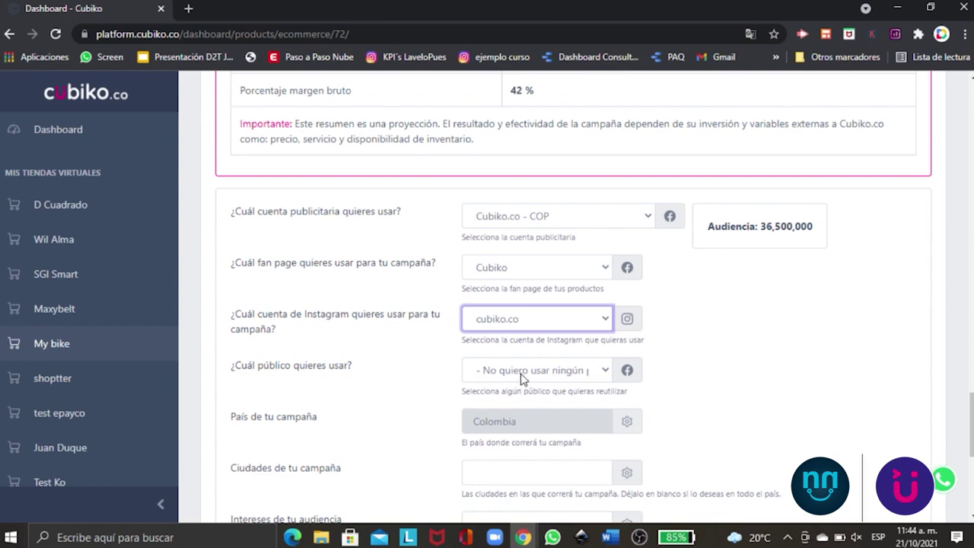
{"action": "left_click", "coordinate": [521, 372]}
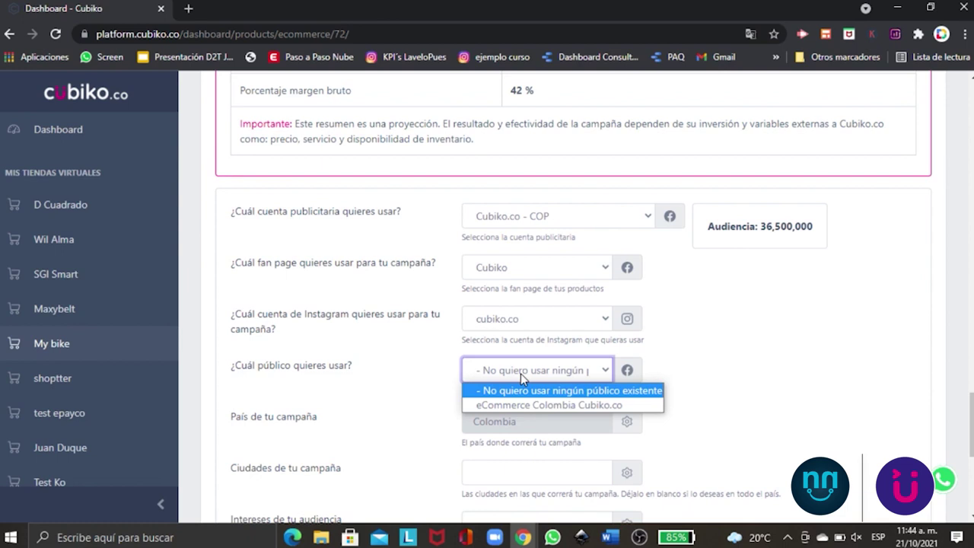
{"action": "left_click", "coordinate": [697, 378]}
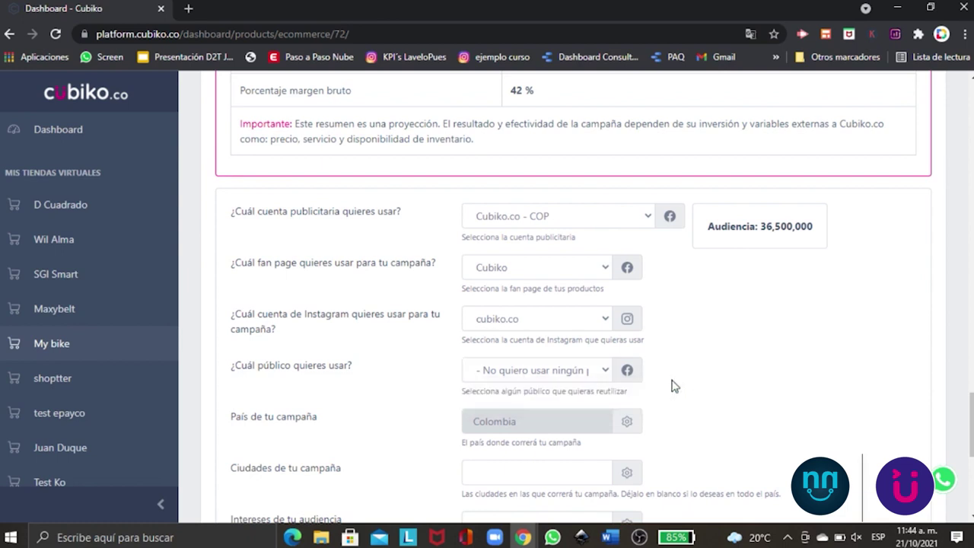
- Add Bogotá - Distrito Especial to the campaign cities and check the estimated audience
{"action": "scroll", "coordinate": [659, 390], "scroll_direction": "down", "scroll_amount": 2}
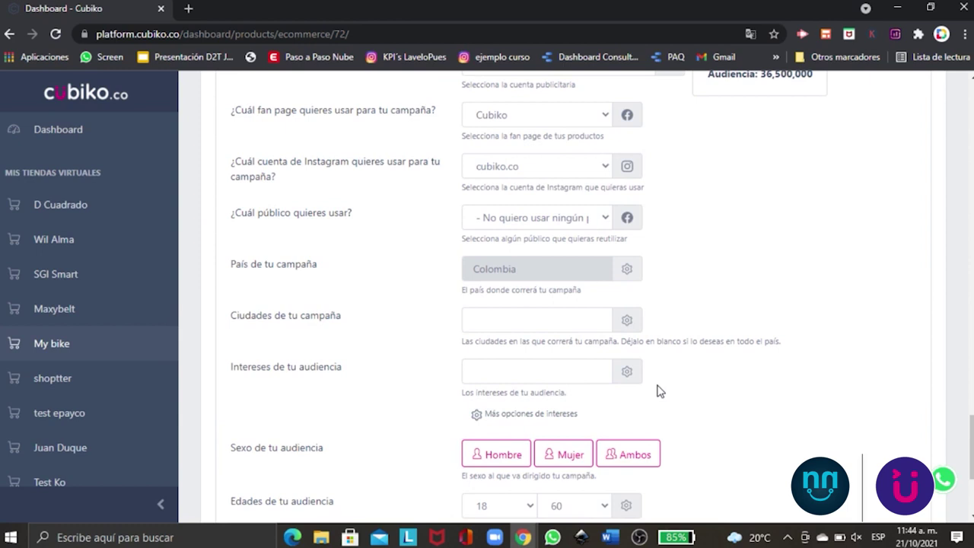
{"action": "scroll", "coordinate": [659, 391], "scroll_direction": "down", "scroll_amount": 1}
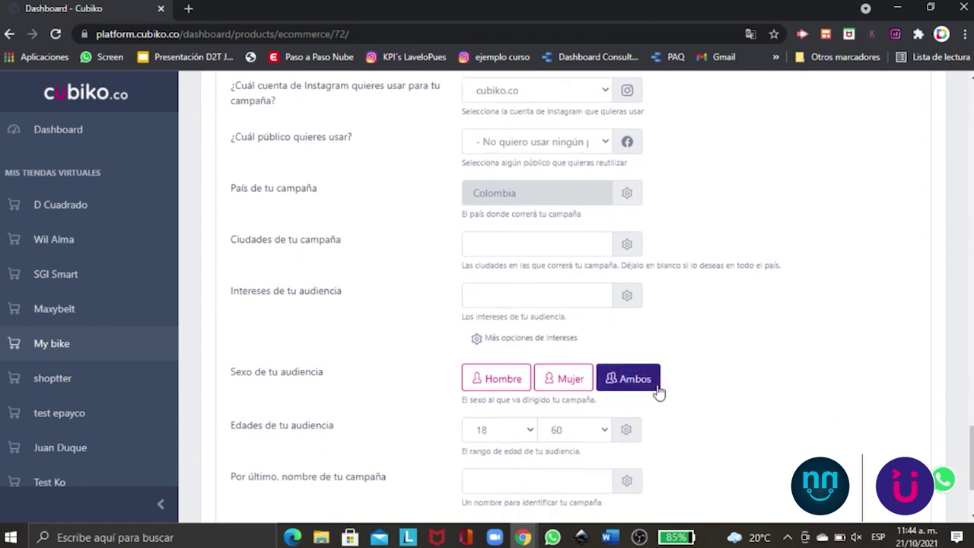
{"action": "left_click", "coordinate": [520, 240]}
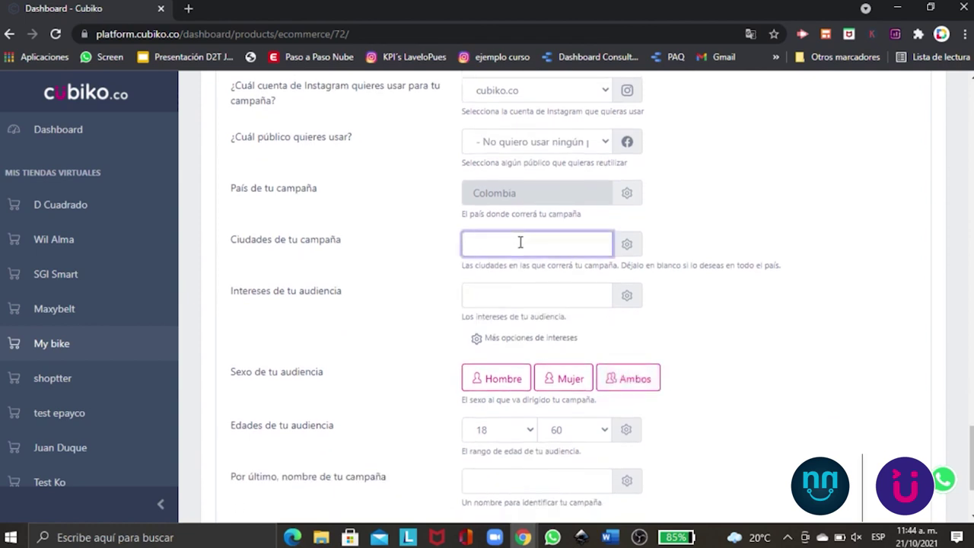
{"action": "type", "text": "bogo"}
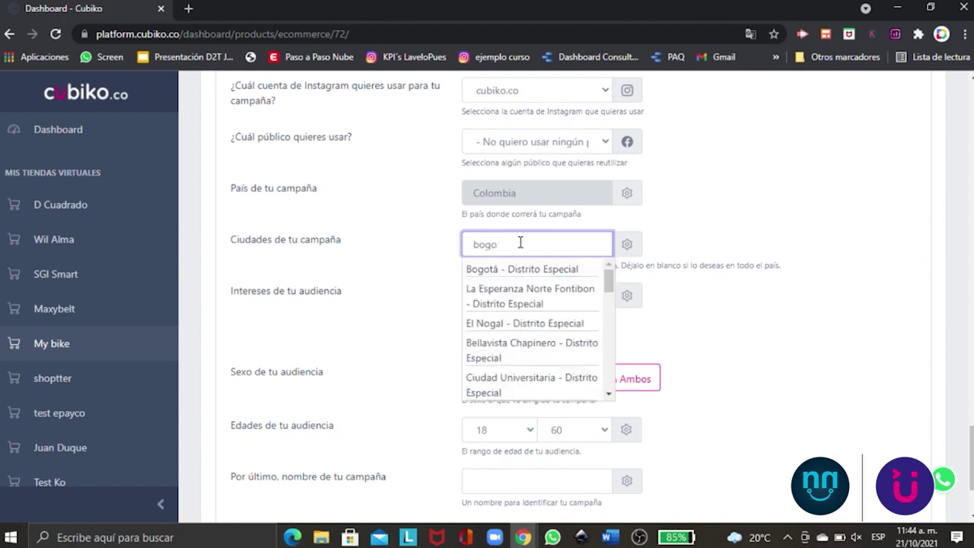
{"action": "left_click", "coordinate": [514, 271]}
{"action": "scroll", "coordinate": [691, 253], "scroll_direction": "up", "scroll_amount": 2}
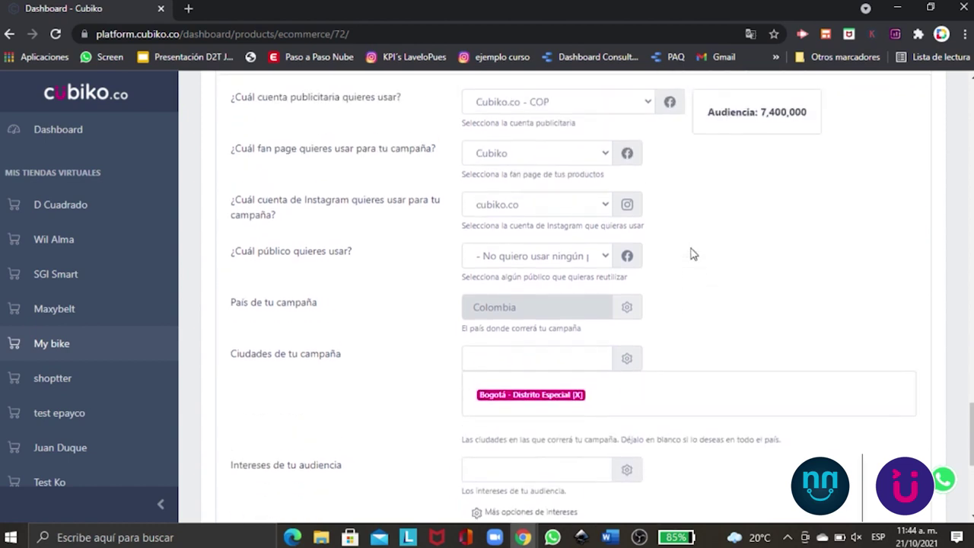
{"action": "scroll", "coordinate": [691, 253], "scroll_direction": "up", "scroll_amount": 1}
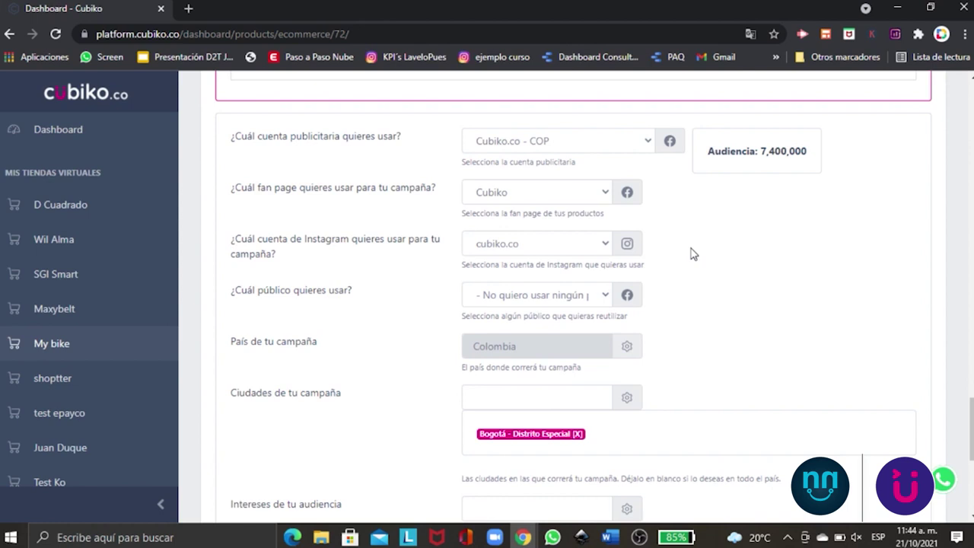
- Add Medellín - Antioquia to the campaign cities and check the estimated audience
{"action": "scroll", "coordinate": [691, 253], "scroll_direction": "down", "scroll_amount": 2}
{"action": "left_click", "coordinate": [563, 314]}
{"action": "type", "text": "mede"}
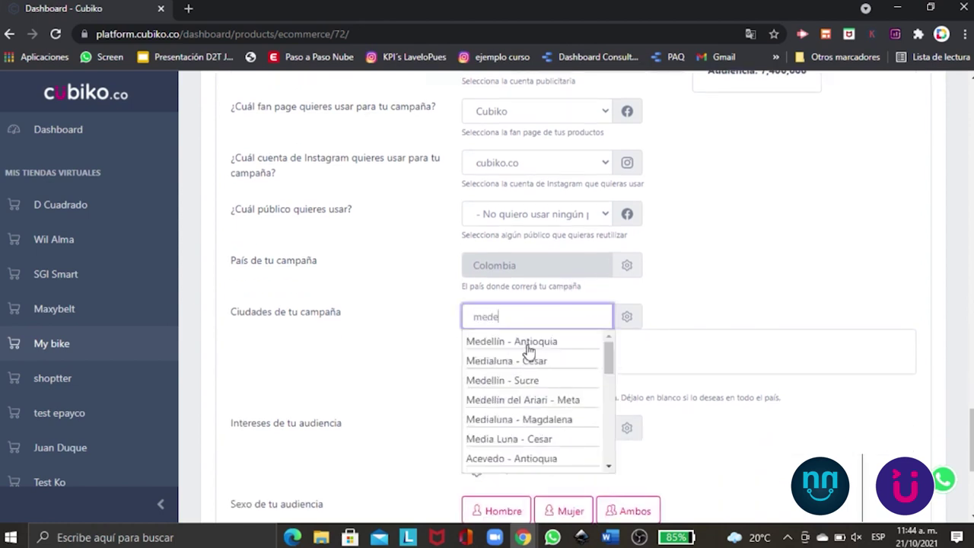
{"action": "left_click", "coordinate": [528, 352]}
{"action": "scroll", "coordinate": [728, 292], "scroll_direction": "up", "scroll_amount": 2}
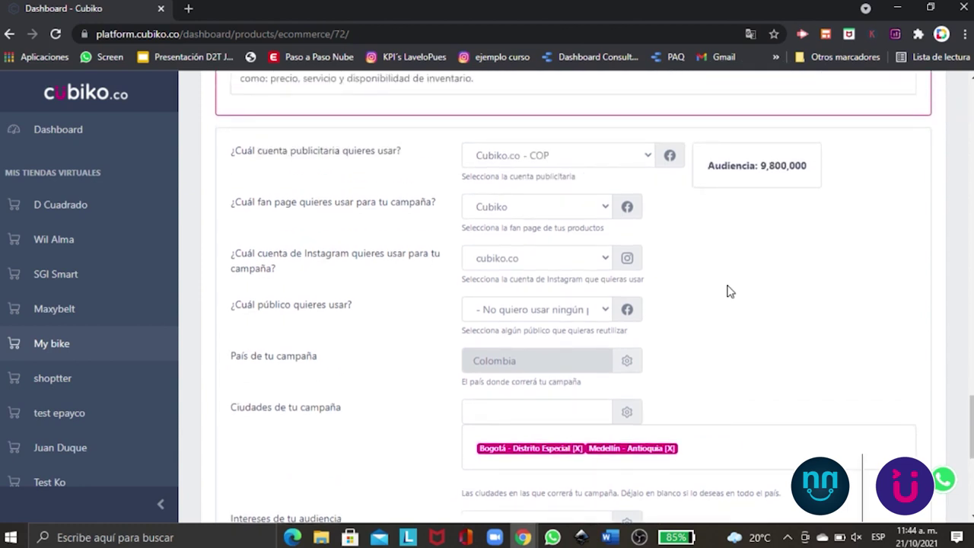
- Add Cali - Valle del Cauca to the campaign cities
{"action": "left_click", "coordinate": [558, 419]}
{"action": "type", "text": "cali"}
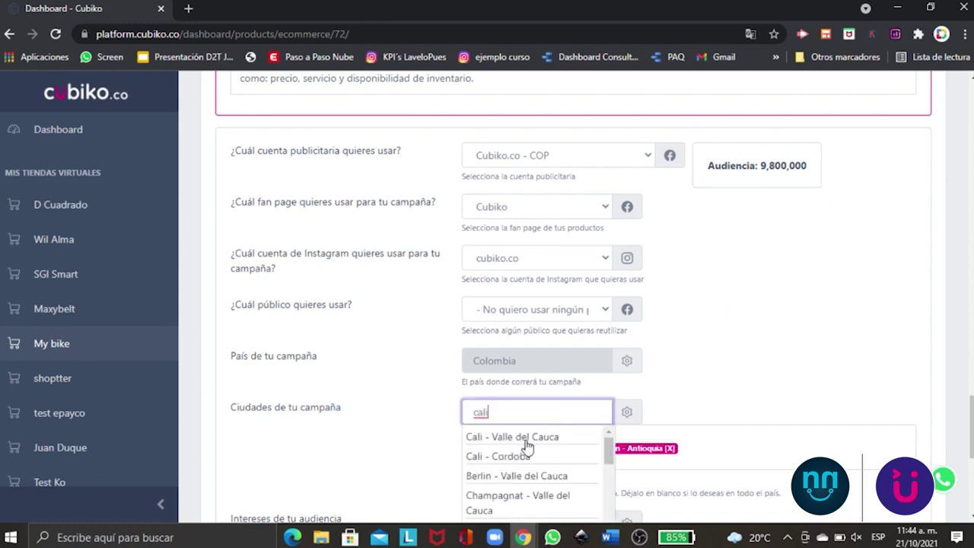
{"action": "left_click", "coordinate": [526, 440]}
- Add "Deportes y actividades al aire libre" to the audience interests
{"action": "scroll", "coordinate": [461, 452], "scroll_direction": "down", "scroll_amount": 2}
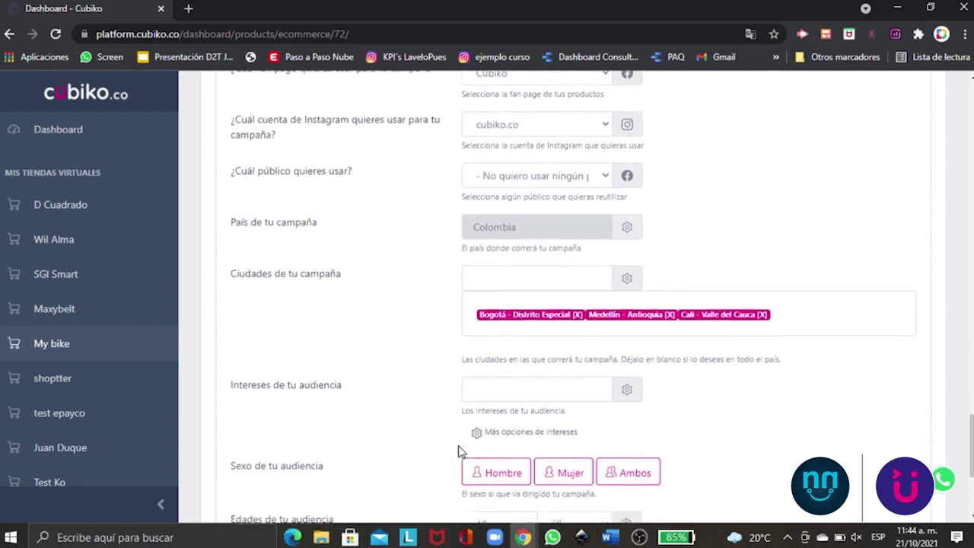
{"action": "left_click", "coordinate": [485, 389]}
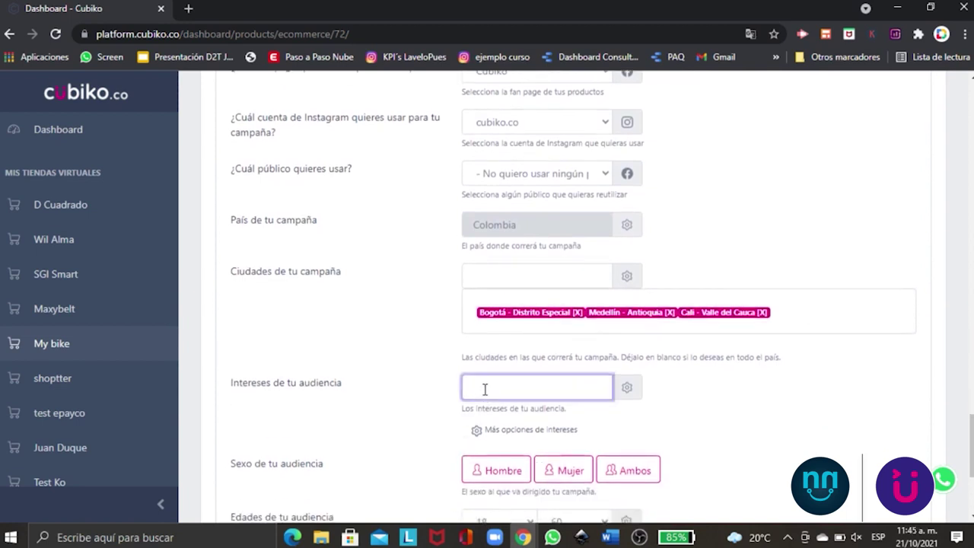
{"action": "type", "text": "depor"}
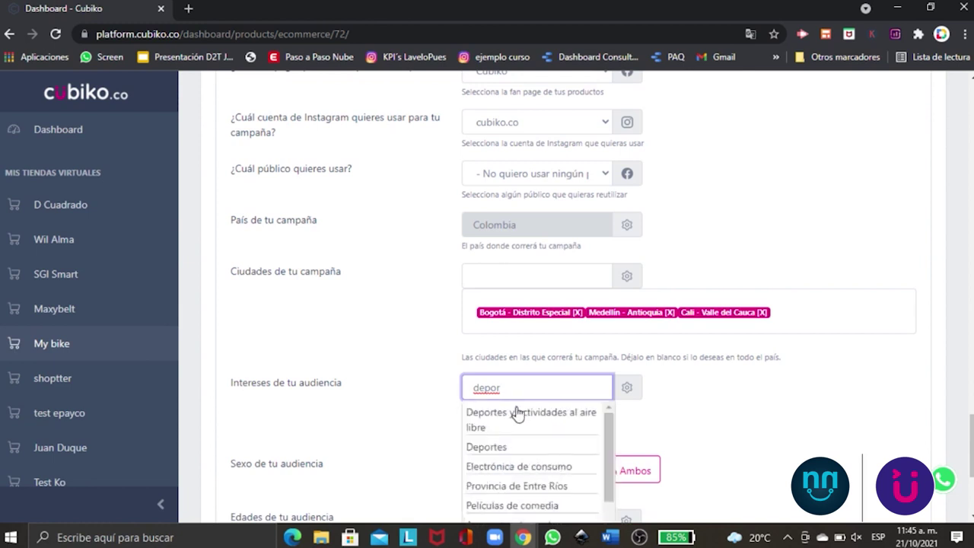
{"action": "left_click", "coordinate": [504, 423]}
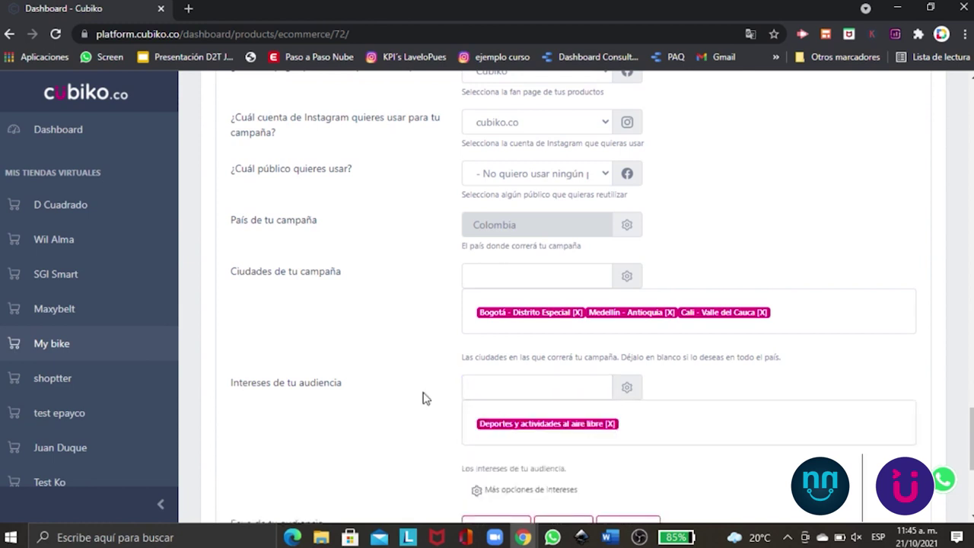
- Show more interest options, narrow the audience to the interest "Ciclismo en ruta" and check the estimated audience
{"action": "scroll", "coordinate": [426, 397], "scroll_direction": "down", "scroll_amount": 2}
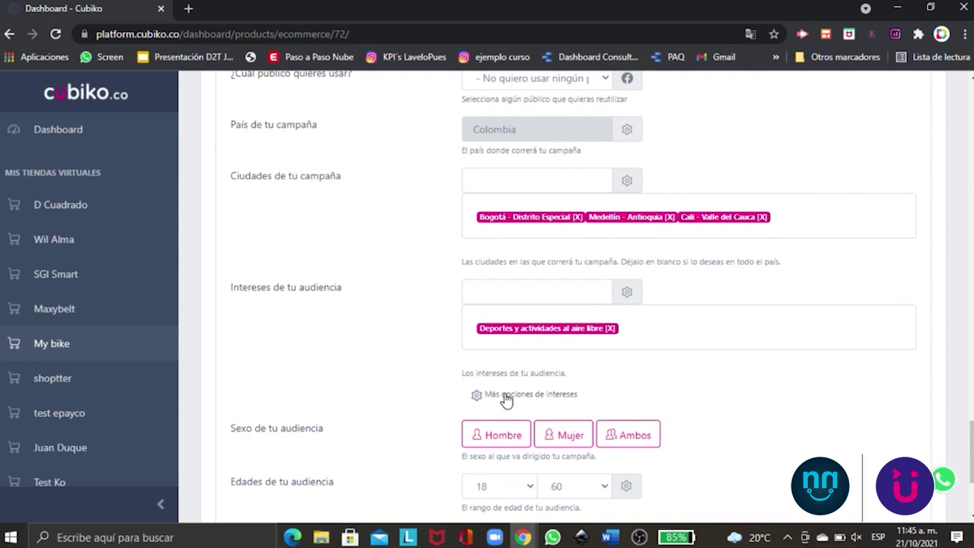
{"action": "left_click", "coordinate": [506, 401]}
{"action": "scroll", "coordinate": [506, 401], "scroll_direction": "down", "scroll_amount": 1}
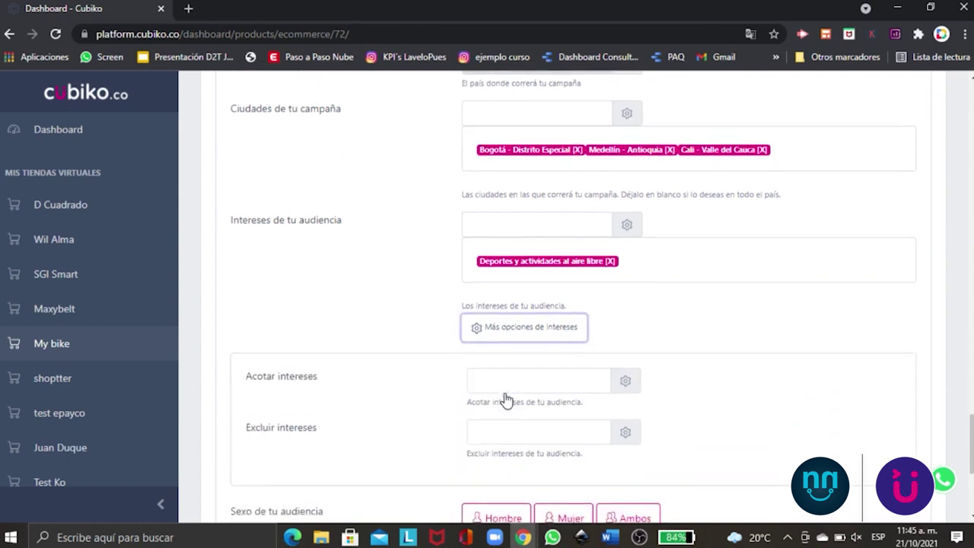
{"action": "left_click", "coordinate": [498, 380]}
{"action": "type", "text": "cic"}
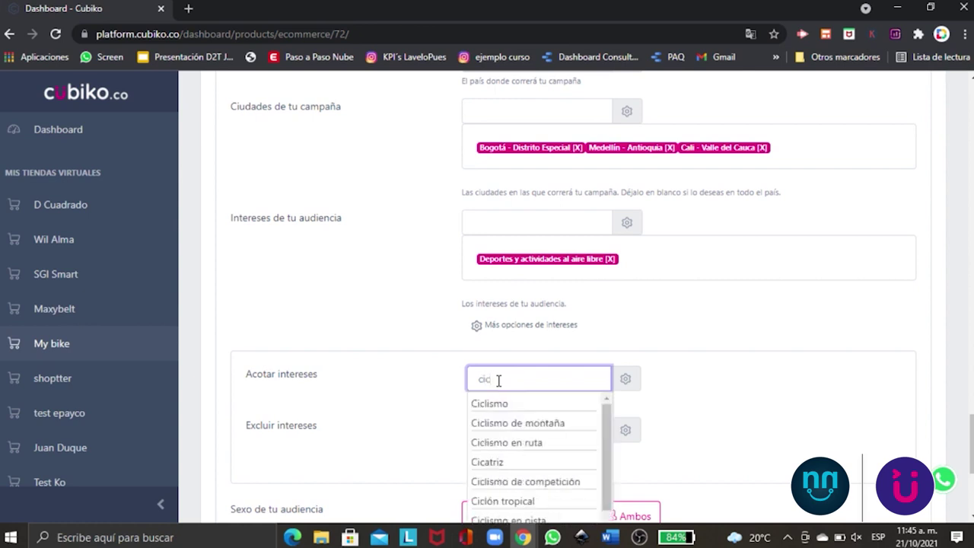
{"action": "left_click", "coordinate": [500, 443]}
{"action": "scroll", "coordinate": [715, 340], "scroll_direction": "up", "scroll_amount": 2}
{"action": "scroll", "coordinate": [715, 340], "scroll_direction": "up", "scroll_amount": 4}
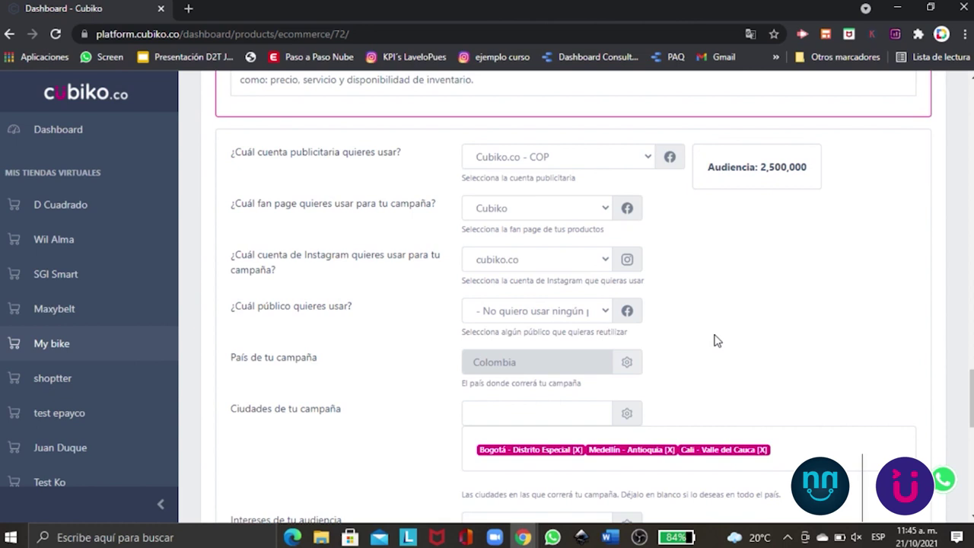
- Set the audience's sex to both (Ambos)
{"action": "scroll", "coordinate": [715, 341], "scroll_direction": "down", "scroll_amount": 7}
{"action": "scroll", "coordinate": [715, 341], "scroll_direction": "down", "scroll_amount": 1}
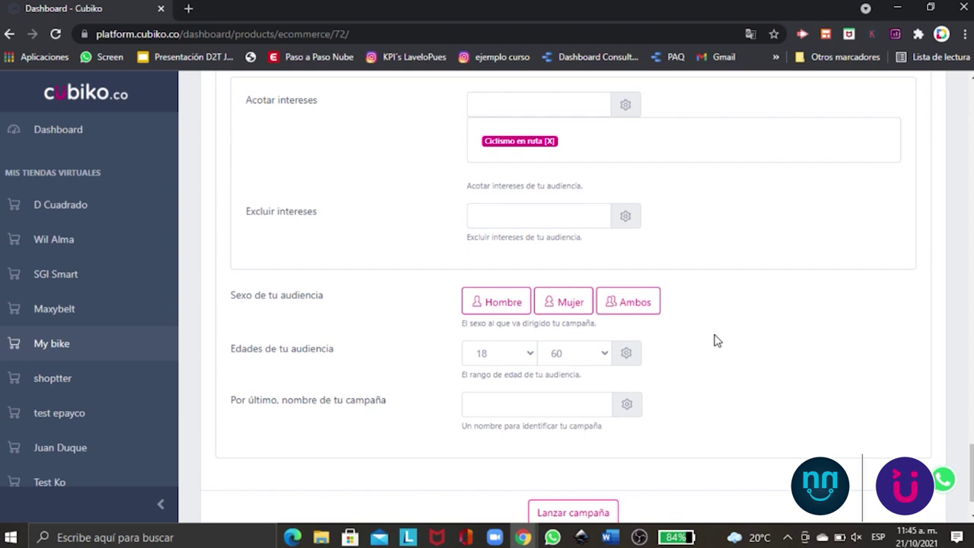
{"action": "left_click", "coordinate": [633, 303]}
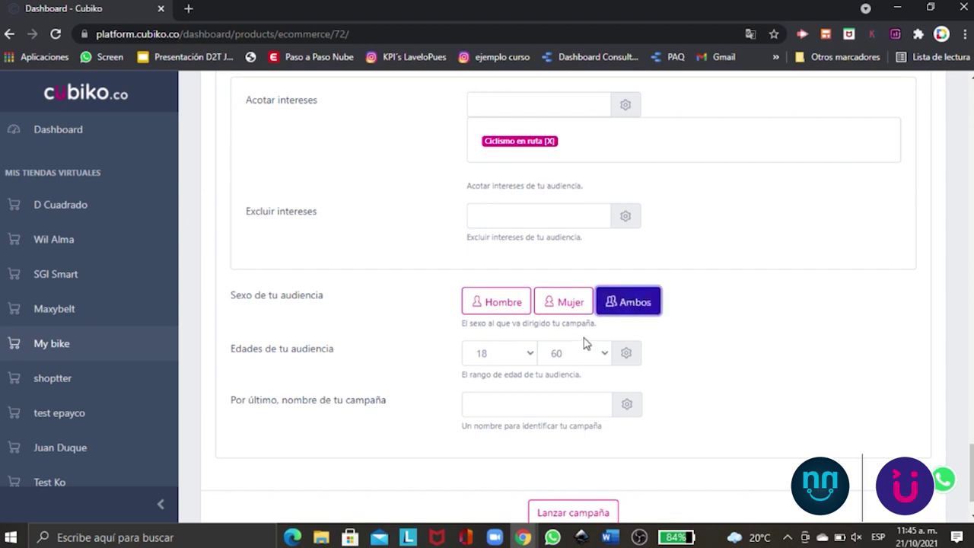
- Set the audience's age range to 22 to 45
{"action": "left_click", "coordinate": [510, 354]}
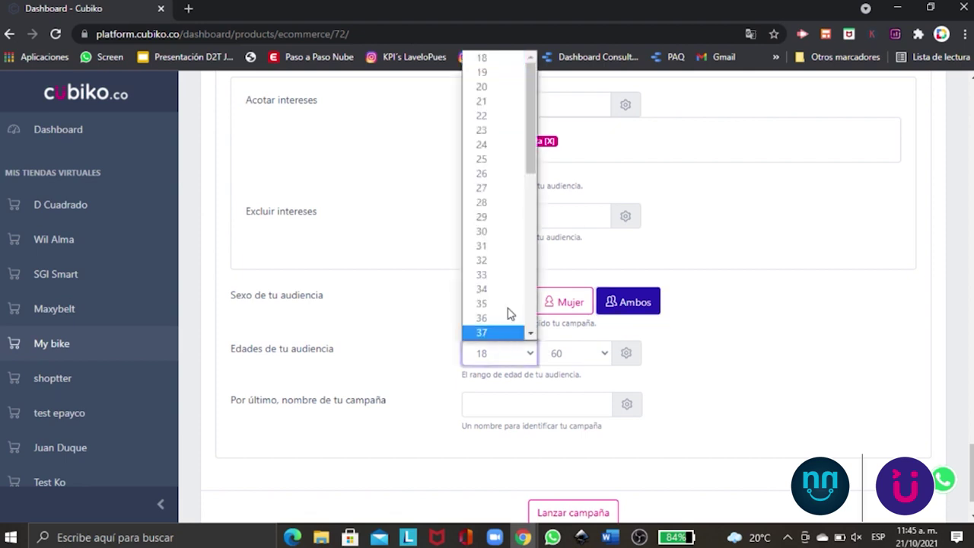
{"action": "left_click", "coordinate": [485, 115]}
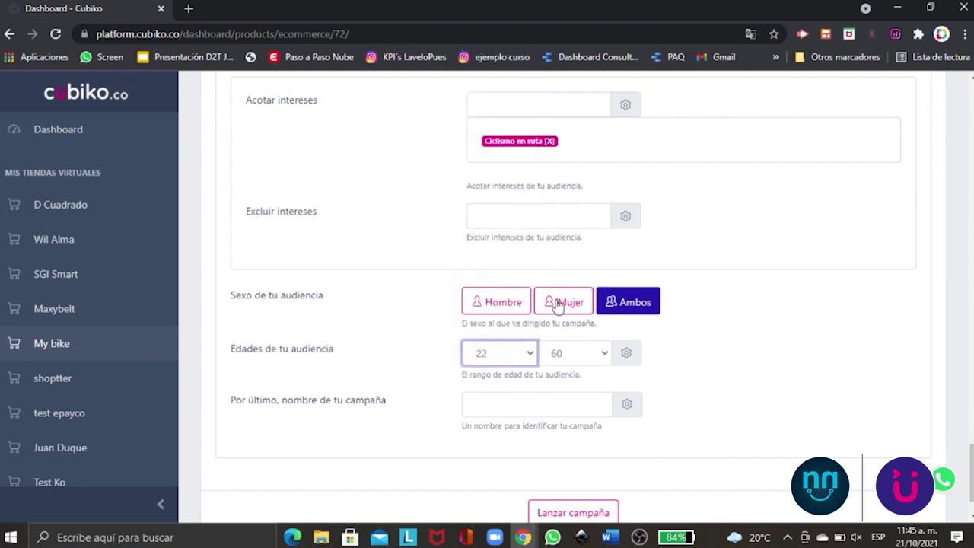
{"action": "left_click", "coordinate": [575, 354]}
{"action": "scroll", "coordinate": [574, 356], "scroll_direction": "down", "scroll_amount": 1}
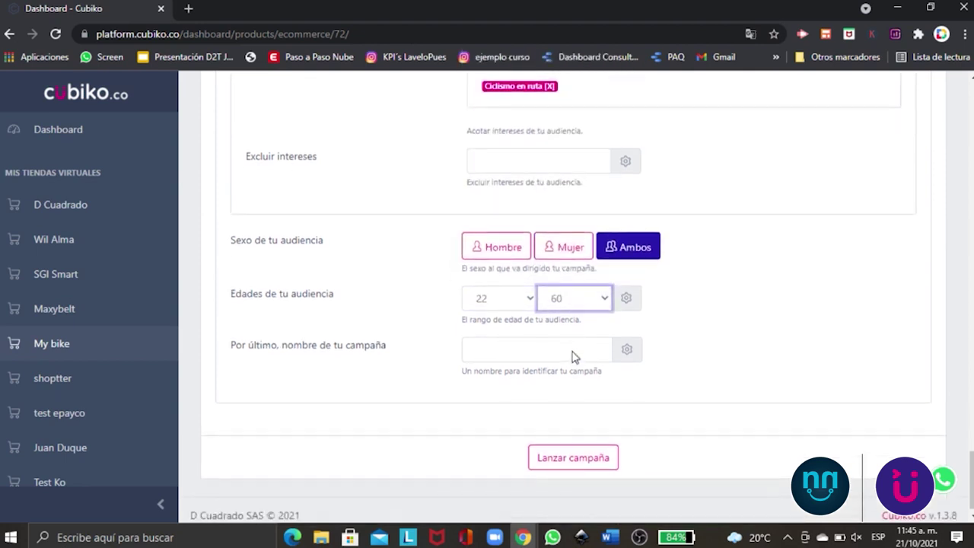
{"action": "left_click", "coordinate": [606, 306]}
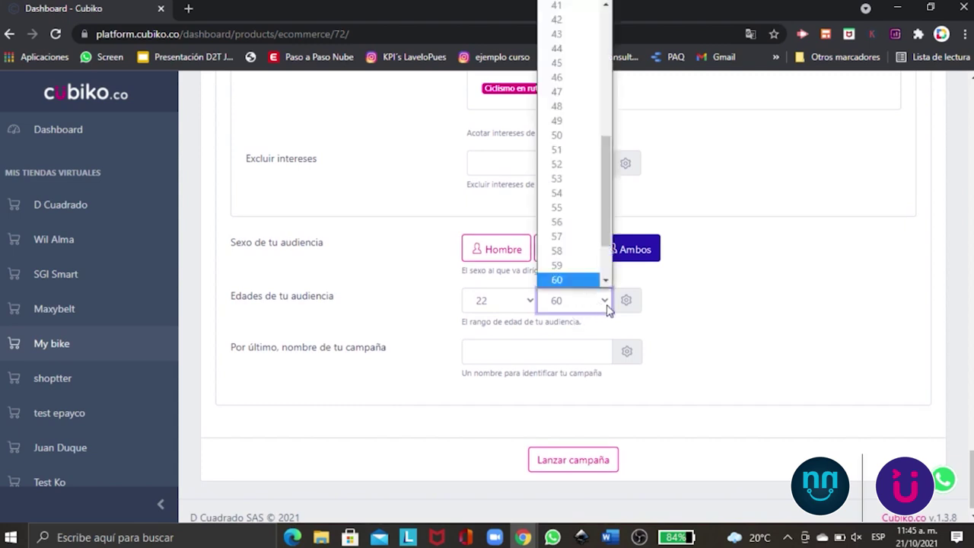
{"action": "left_click", "coordinate": [566, 65]}
- Name the campaign "venndelo 2110" and launch it, confirming the launch and acknowledging the creation notice
{"action": "left_click", "coordinate": [528, 353]}
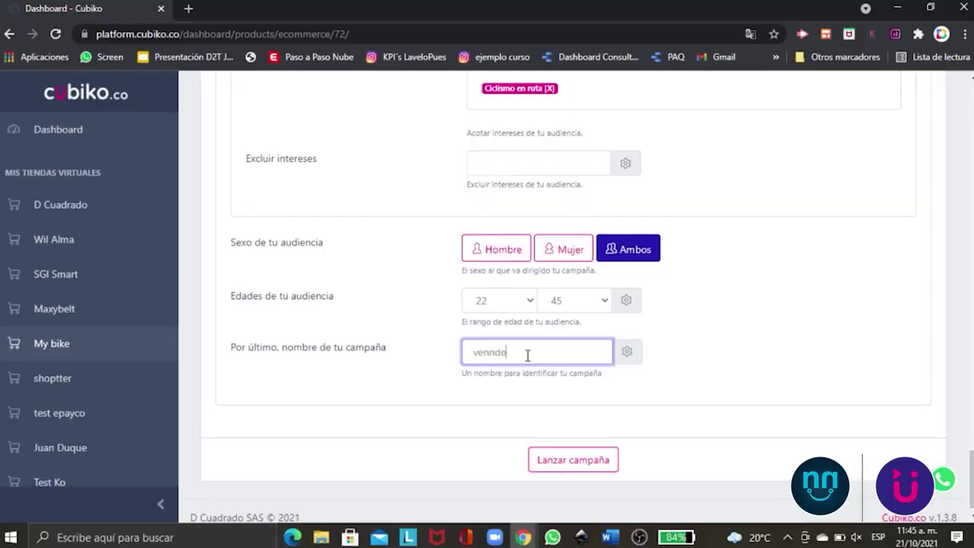
{"action": "type", "text": "o 2110"}
{"action": "left_click", "coordinate": [560, 467]}
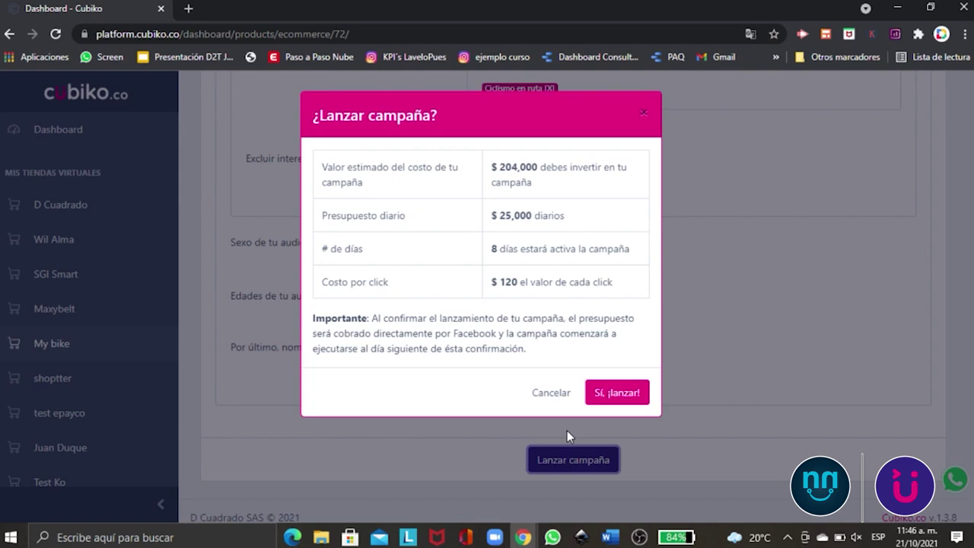
{"action": "left_click", "coordinate": [609, 393]}
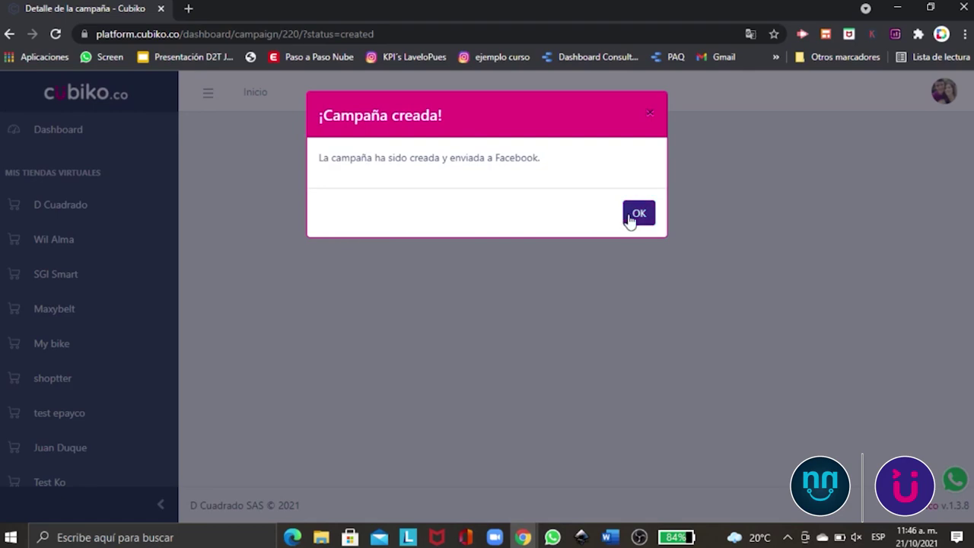
{"action": "left_click", "coordinate": [637, 214]}
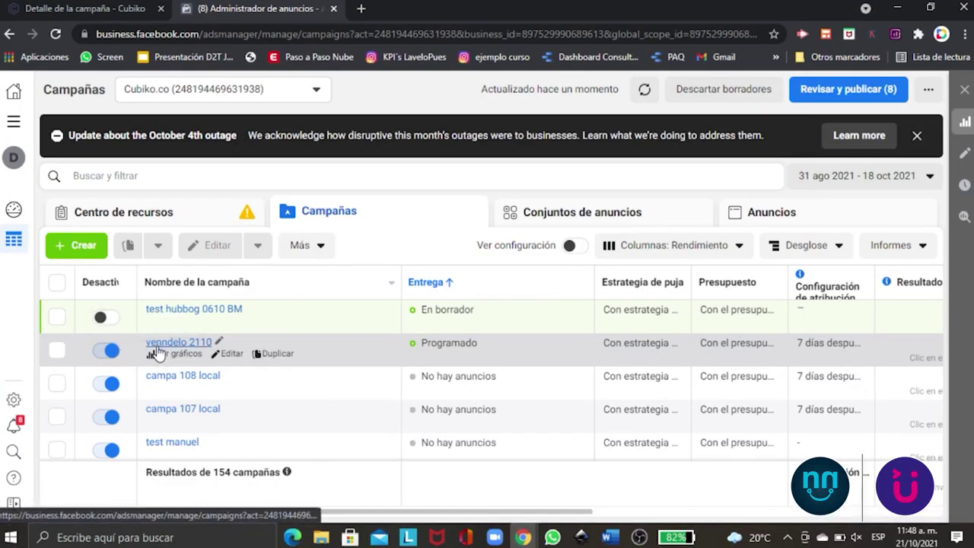
- In Facebook Ads Manager, select the campaign "venndelo 2110" and review its ad sets and its list of ads
{"action": "left_click", "coordinate": [57, 352]}
{"action": "left_click", "coordinate": [537, 213]}
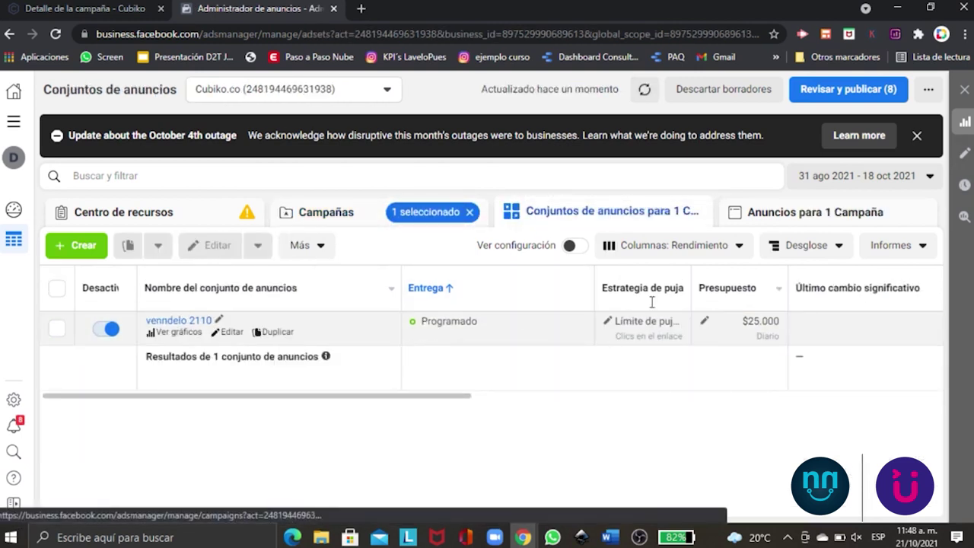
{"action": "left_click", "coordinate": [756, 218]}
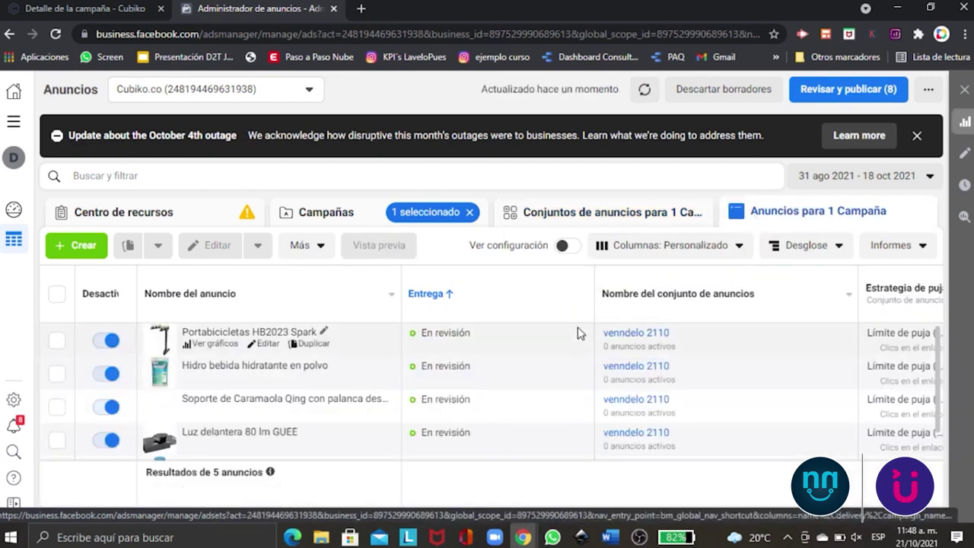
{"action": "scroll", "coordinate": [576, 338], "scroll_direction": "down", "scroll_amount": 1}
{"action": "scroll", "coordinate": [576, 339], "scroll_direction": "up", "scroll_amount": 1}
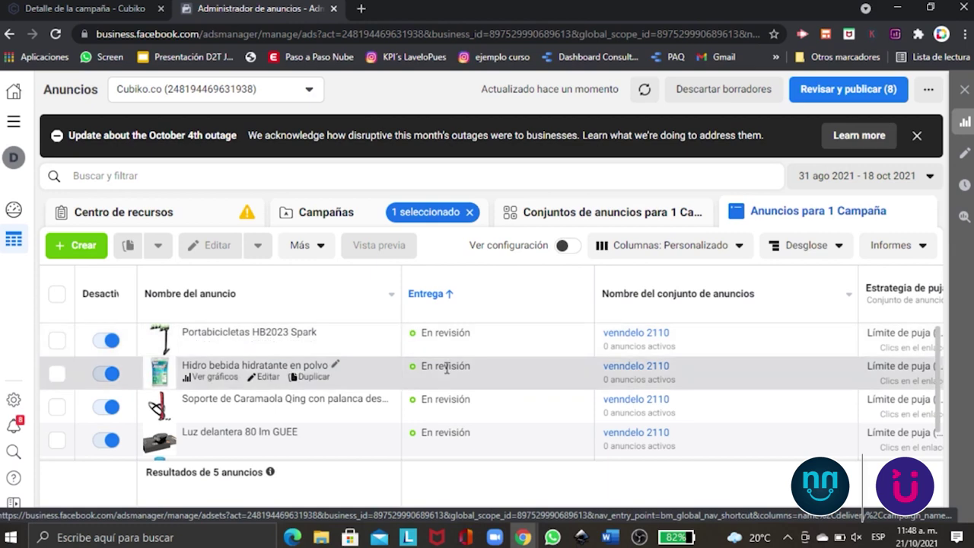
{"action": "scroll", "coordinate": [395, 381], "scroll_direction": "down", "scroll_amount": 1}
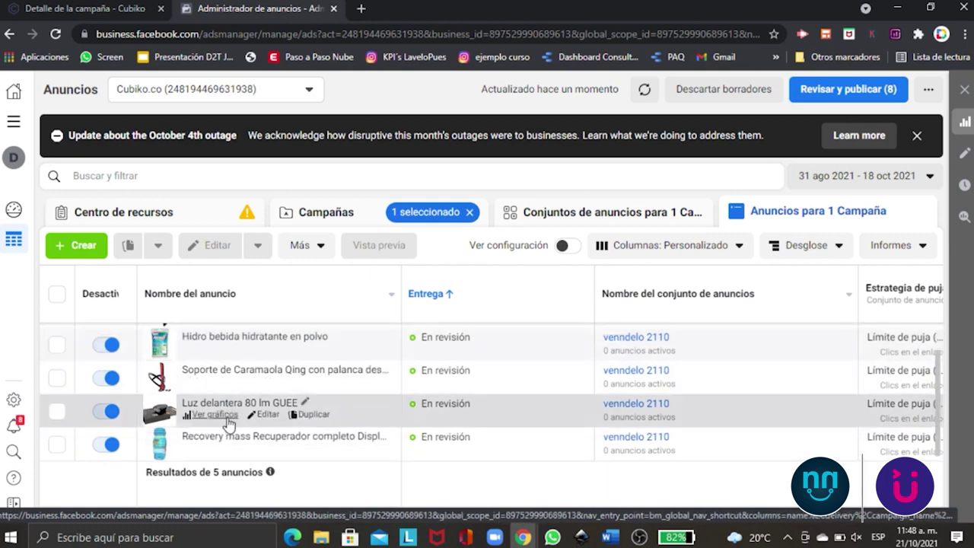
- Open the ad "Luz delantera 80 lm GUEE" for editing and examine its identity settings and placement previews
{"action": "left_click", "coordinate": [264, 414]}
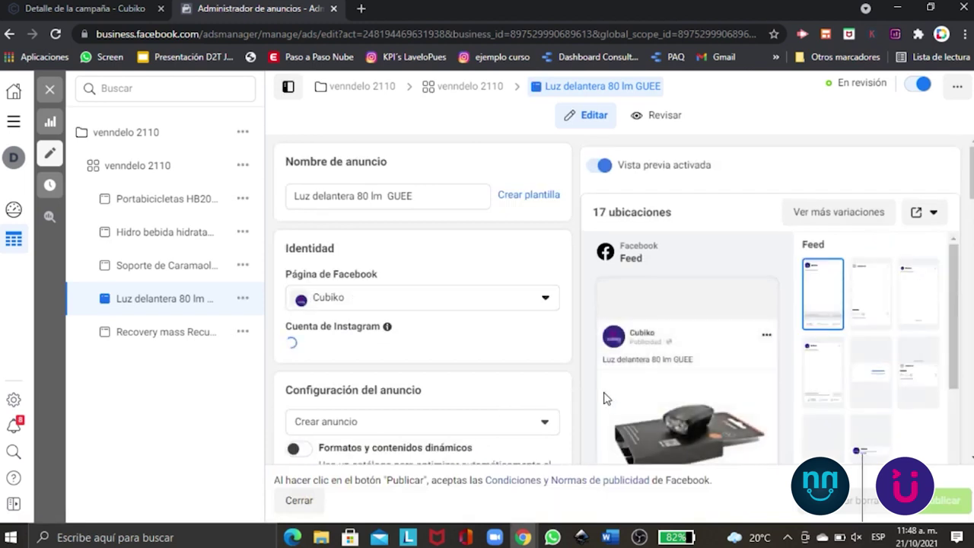
{"action": "scroll", "coordinate": [608, 397], "scroll_direction": "down", "scroll_amount": 2}
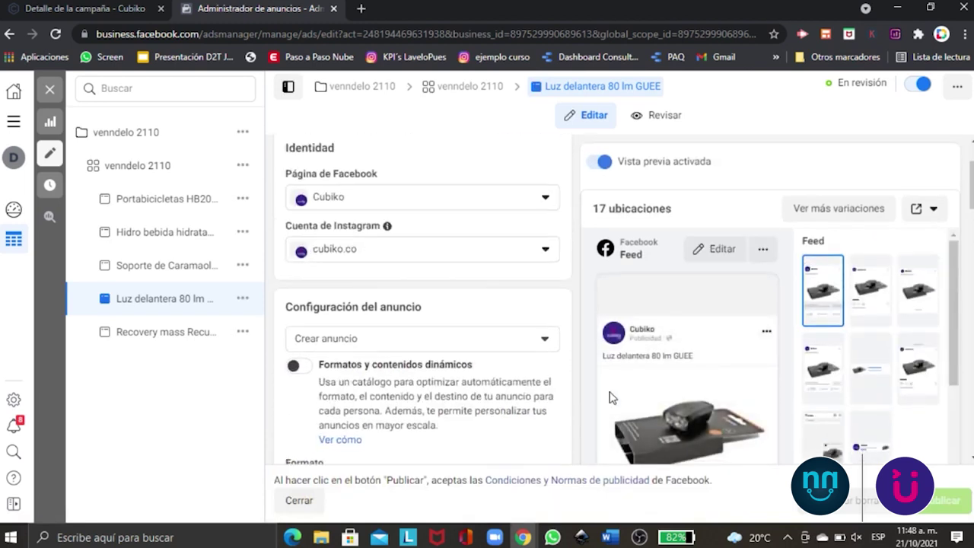
{"action": "left_click_drag", "start_coordinate": [951, 337], "coordinate": [957, 395]}
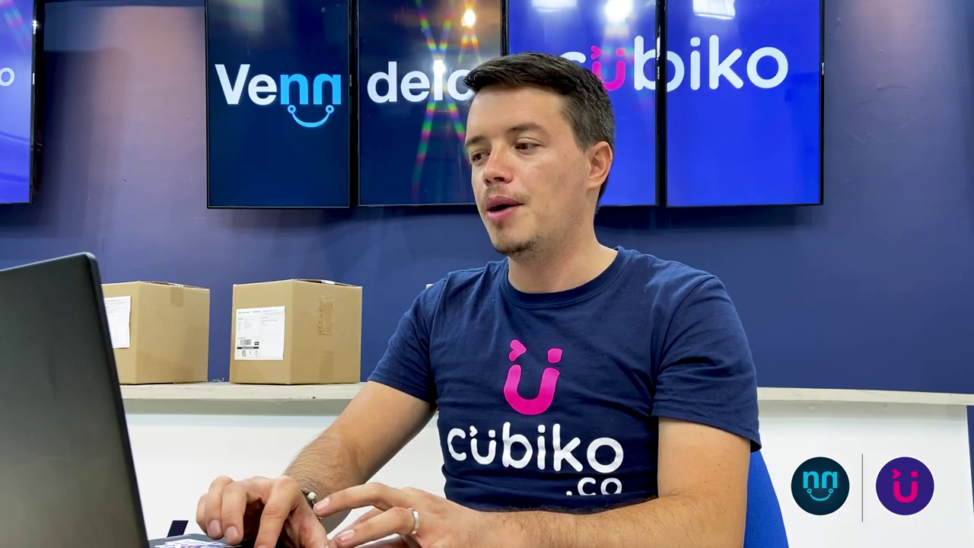